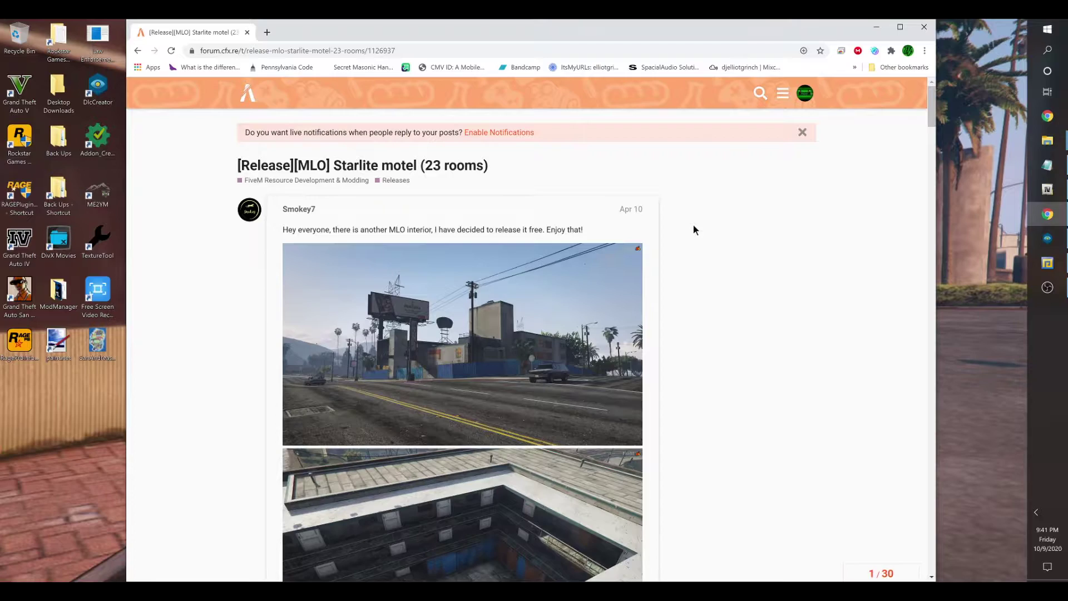
Look over the Starlite motel (23 rooms) release post and page through its preview screenshots in the enlarged view
{"action": "scroll", "coordinate": [694, 228], "scroll_direction": "down", "scroll_amount": 6}
{"action": "scroll", "coordinate": [694, 227], "scroll_direction": "down", "scroll_amount": 6}
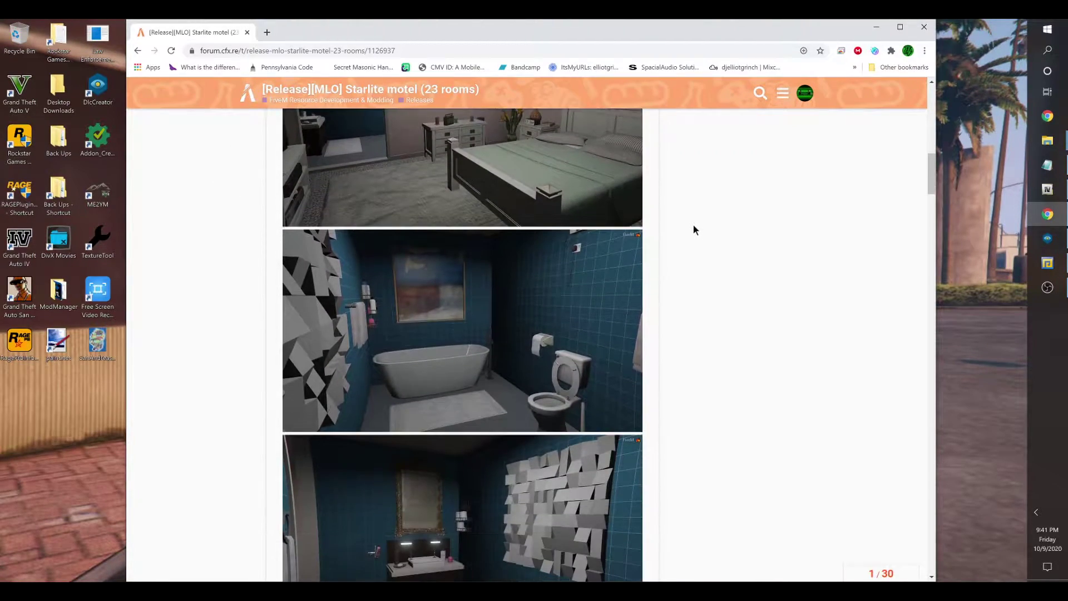
{"action": "scroll", "coordinate": [693, 228], "scroll_direction": "up", "scroll_amount": 13}
{"action": "scroll", "coordinate": [694, 225], "scroll_direction": "up", "scroll_amount": 1}
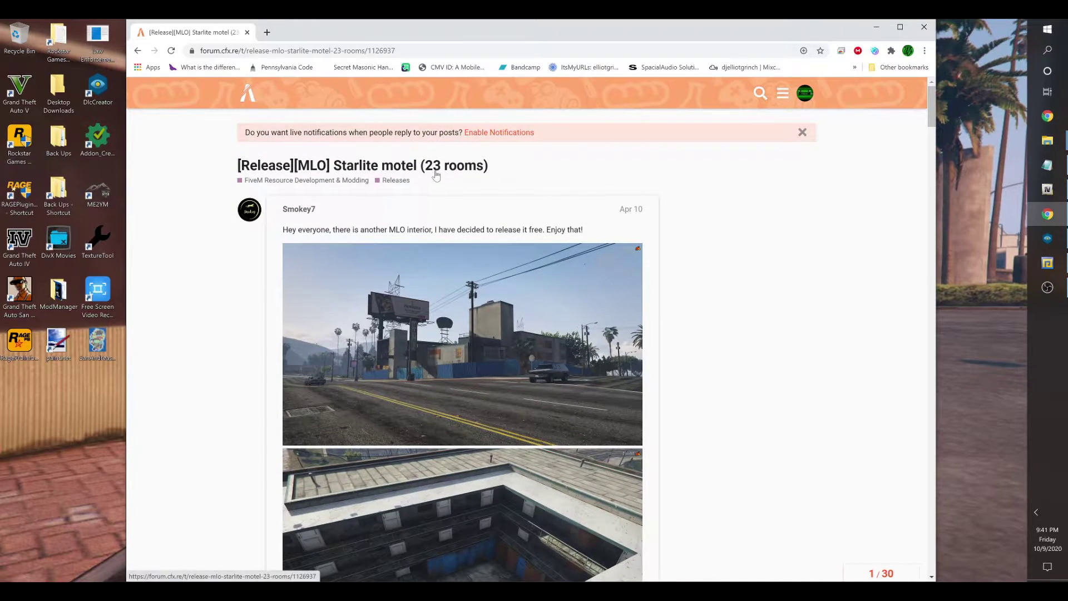
{"action": "scroll", "coordinate": [557, 234], "scroll_direction": "down", "scroll_amount": 1}
{"action": "left_click", "coordinate": [620, 254]}
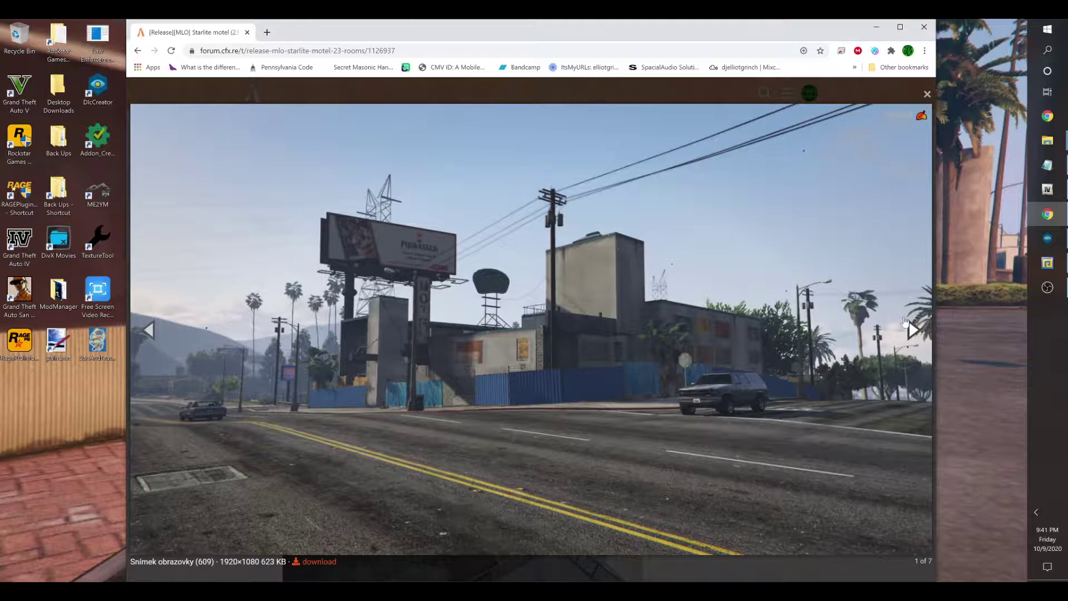
{"action": "left_click", "coordinate": [911, 331]}
{"action": "left_click", "coordinate": [911, 330]}
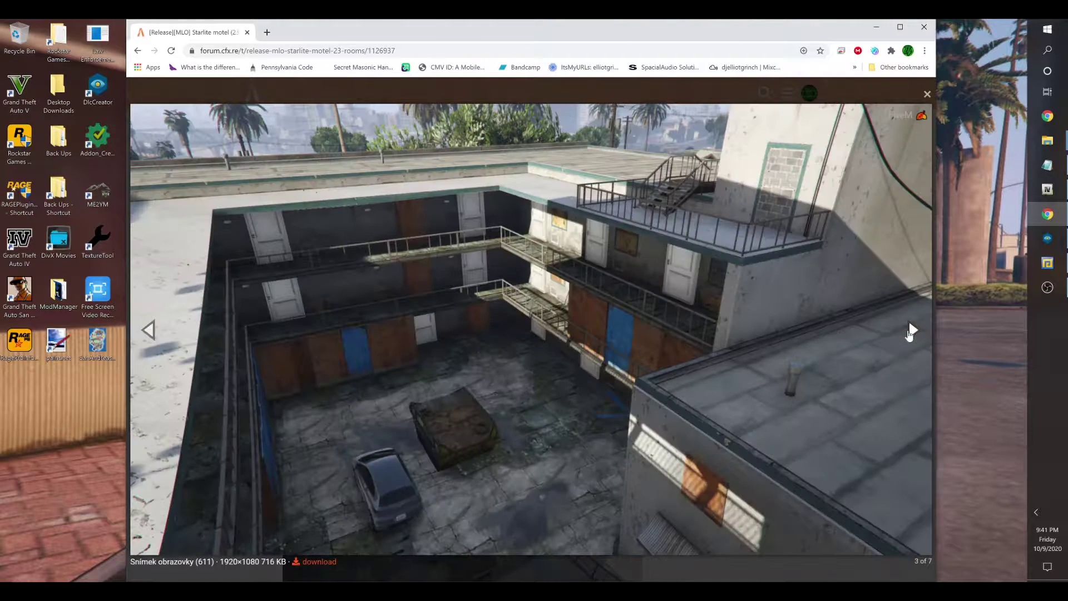
{"action": "left_click", "coordinate": [911, 331]}
{"action": "left_click", "coordinate": [911, 331]}
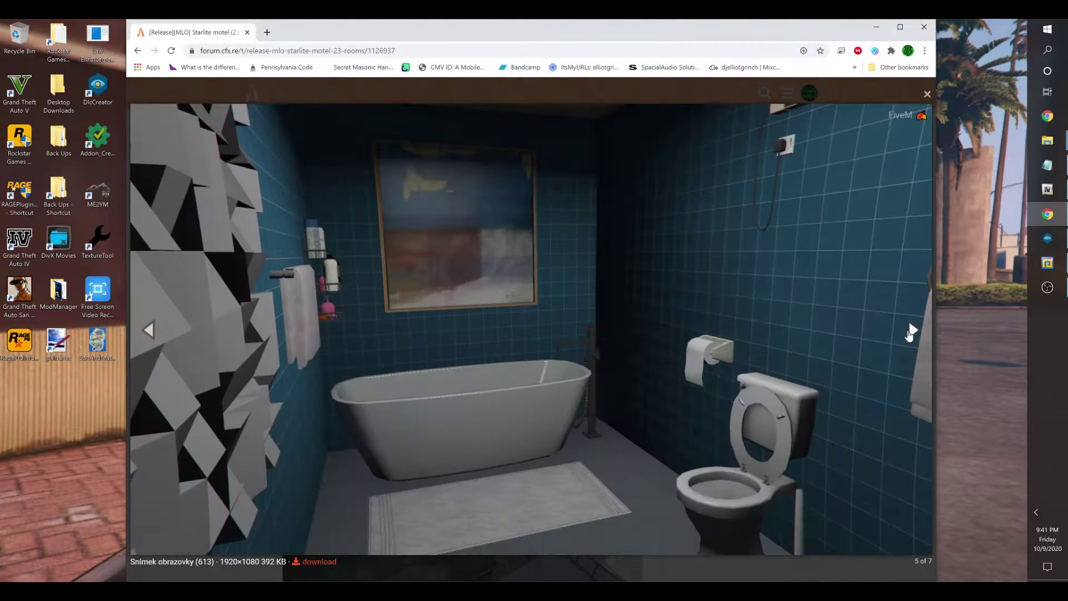
{"action": "left_click", "coordinate": [911, 331]}
{"action": "left_click", "coordinate": [911, 331]}
{"action": "left_click", "coordinate": [911, 331]}
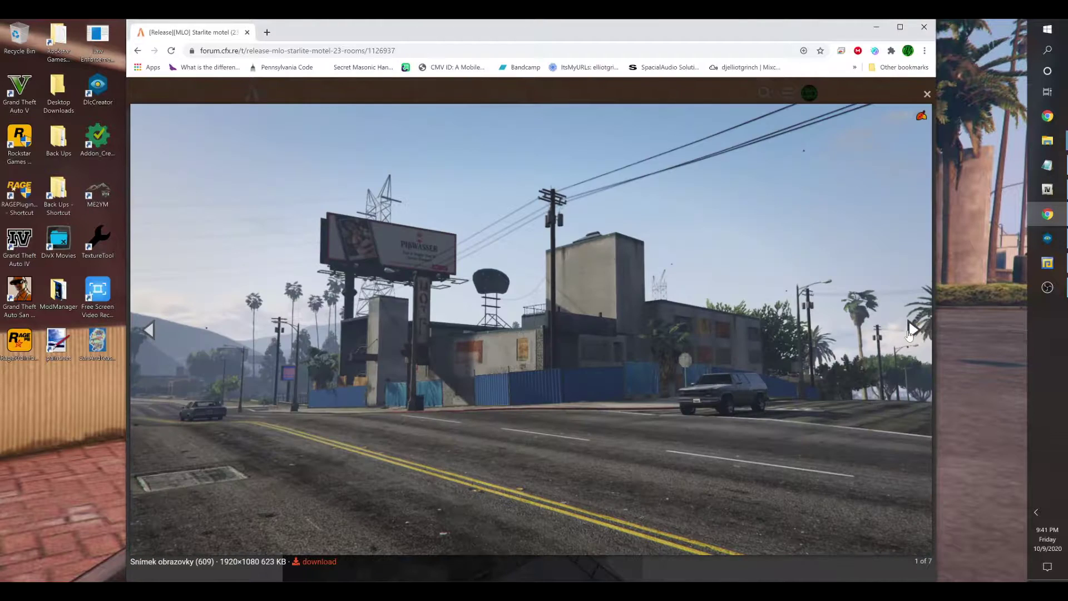
{"action": "left_click", "coordinate": [825, 96]}
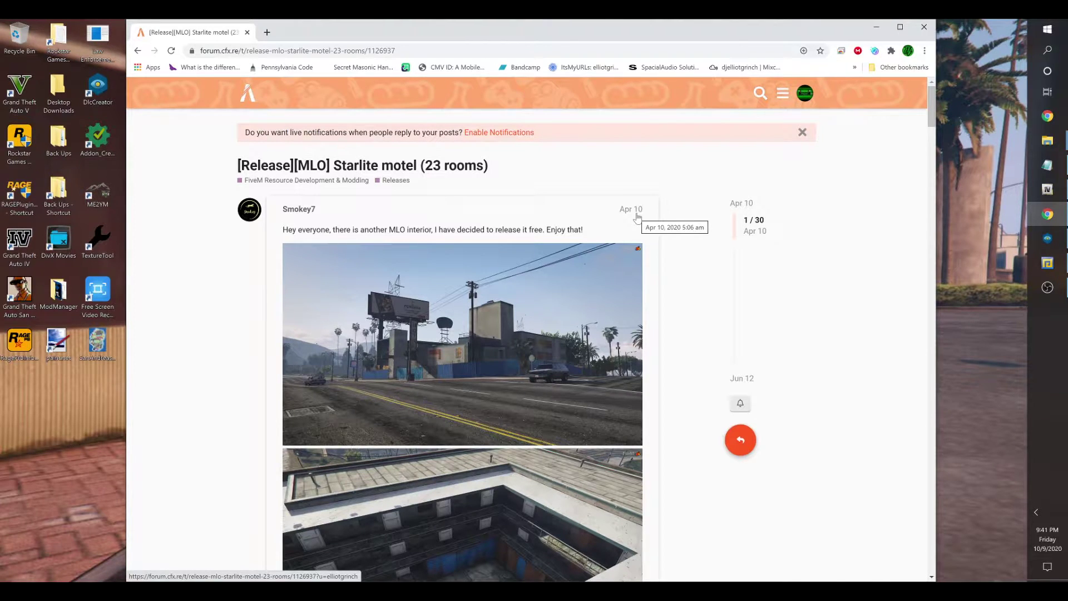
Read through the Starlite motel post down to its showcase and download links
{"action": "scroll", "coordinate": [744, 279], "scroll_direction": "down", "scroll_amount": 6}
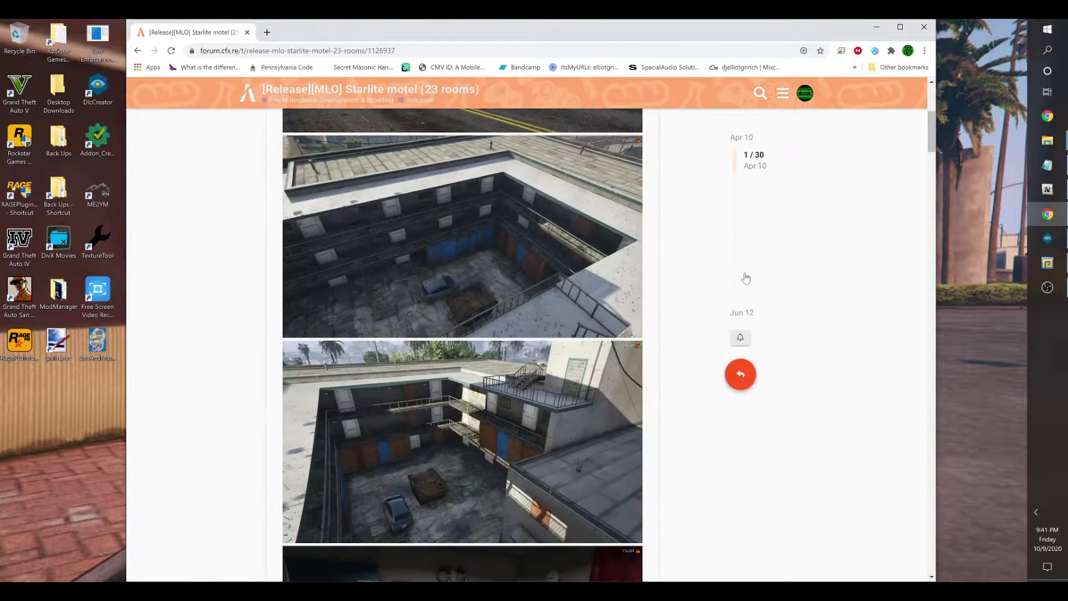
{"action": "scroll", "coordinate": [745, 278], "scroll_direction": "down", "scroll_amount": 15}
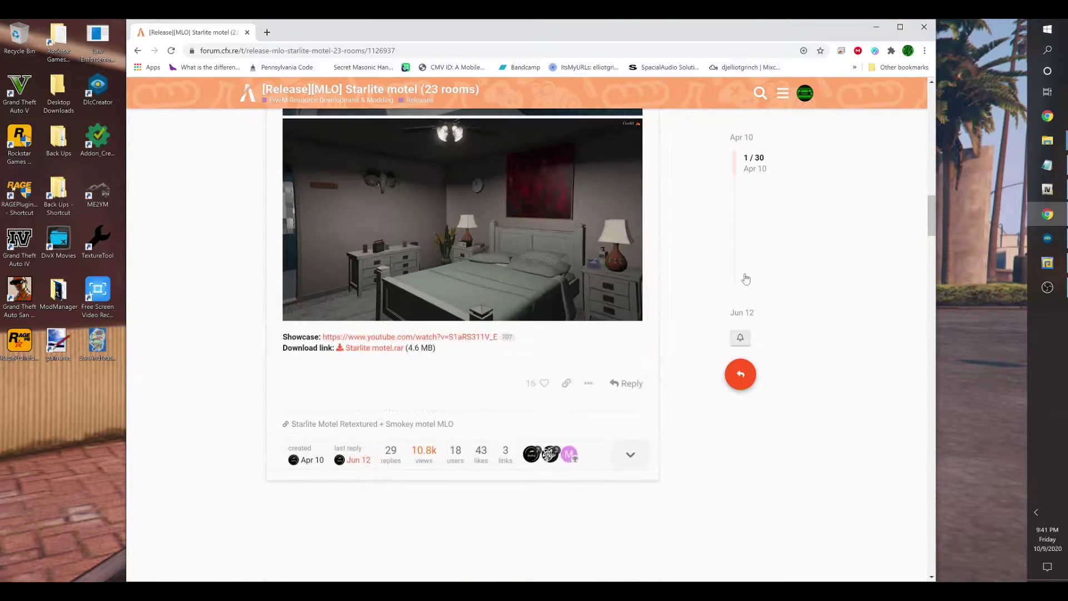
{"action": "scroll", "coordinate": [745, 279], "scroll_direction": "up", "scroll_amount": 20}
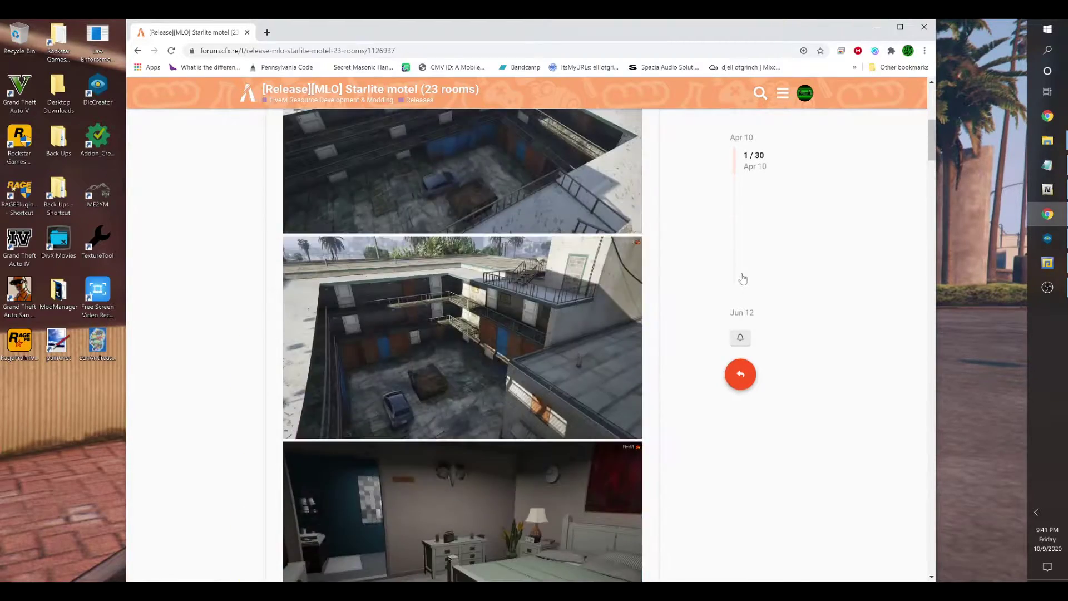
{"action": "scroll", "coordinate": [700, 244], "scroll_direction": "up", "scroll_amount": 1}
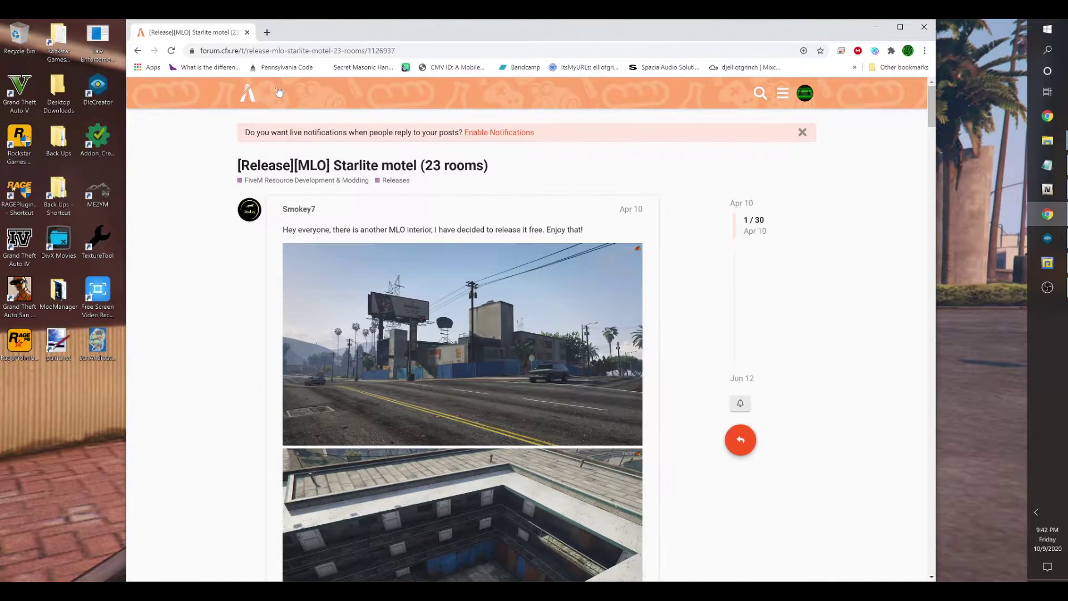
Reopen the Starlite motel release from the "starlite motel mlo" search results, look through it and minimize the browser
{"action": "left_click", "coordinate": [138, 50]}
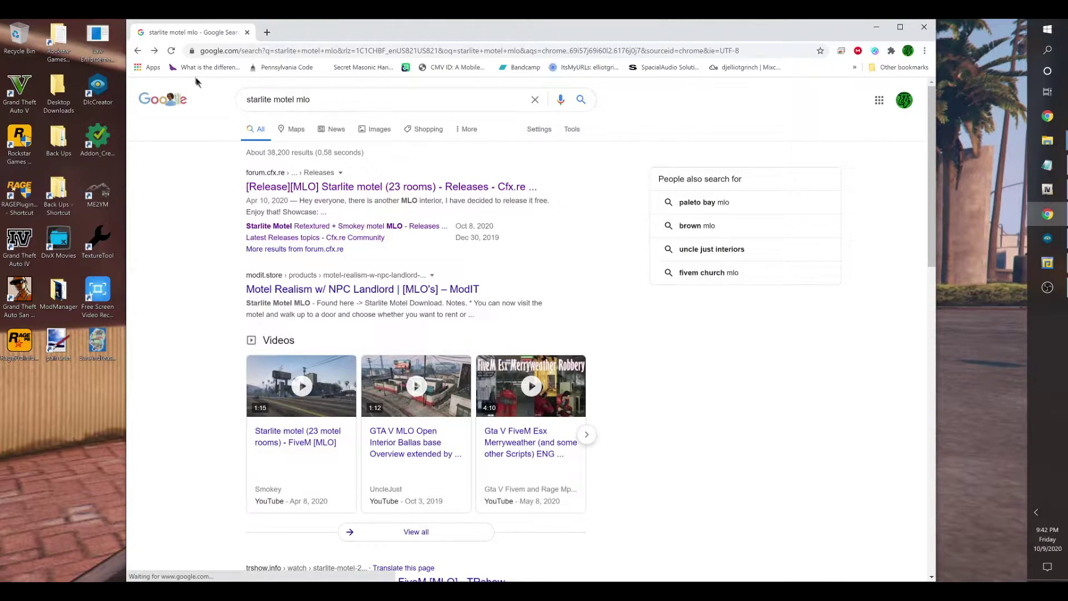
{"action": "left_click", "coordinate": [314, 189]}
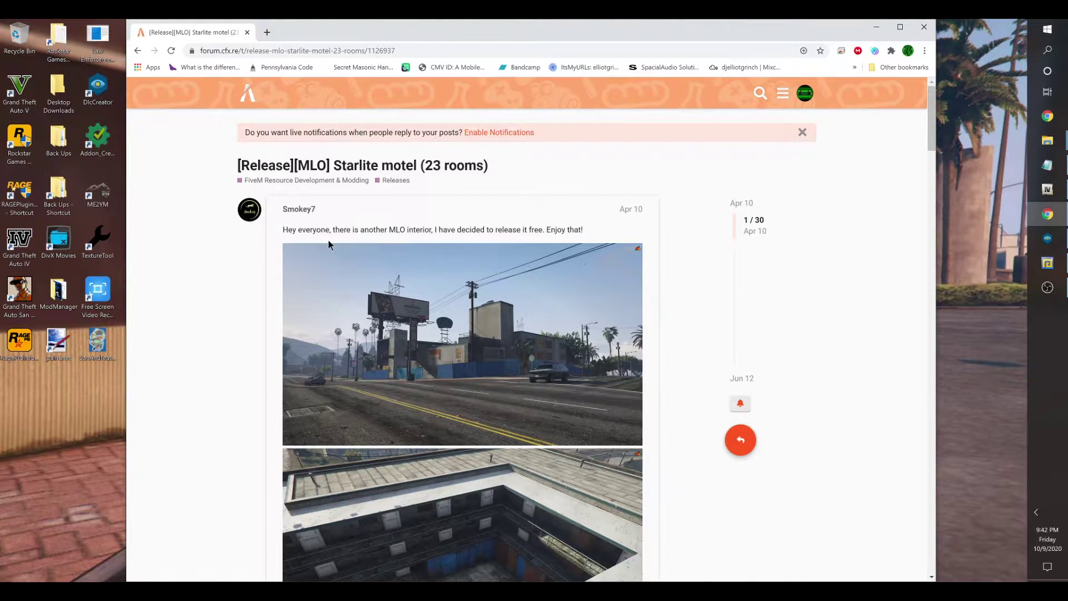
{"action": "scroll", "coordinate": [812, 284], "scroll_direction": "down", "scroll_amount": 5}
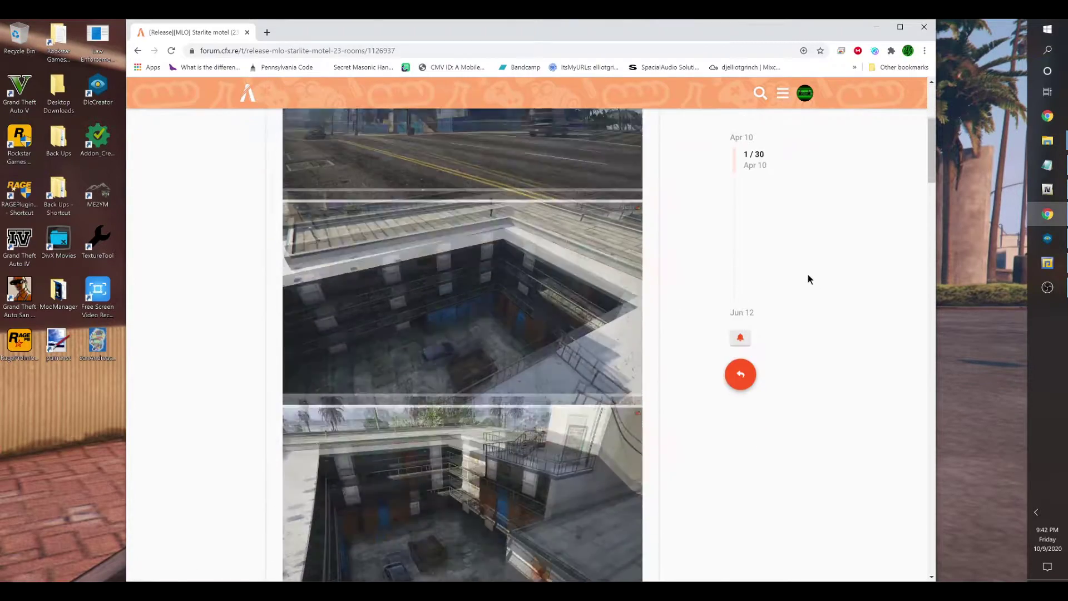
{"action": "scroll", "coordinate": [808, 278], "scroll_direction": "down", "scroll_amount": 5}
{"action": "scroll", "coordinate": [808, 279], "scroll_direction": "up", "scroll_amount": 10}
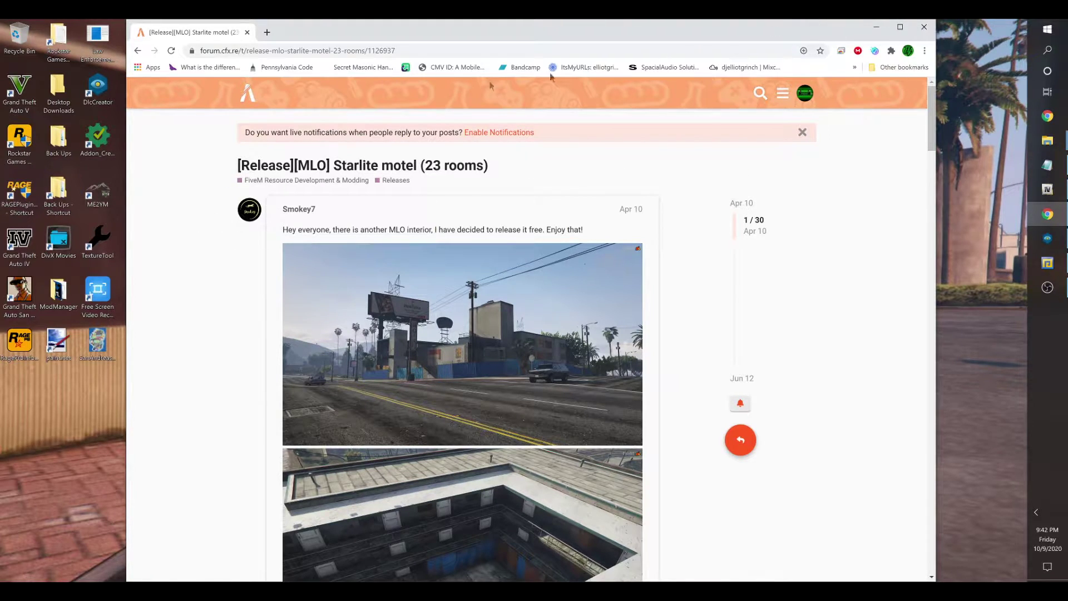
{"action": "left_click", "coordinate": [876, 27]}
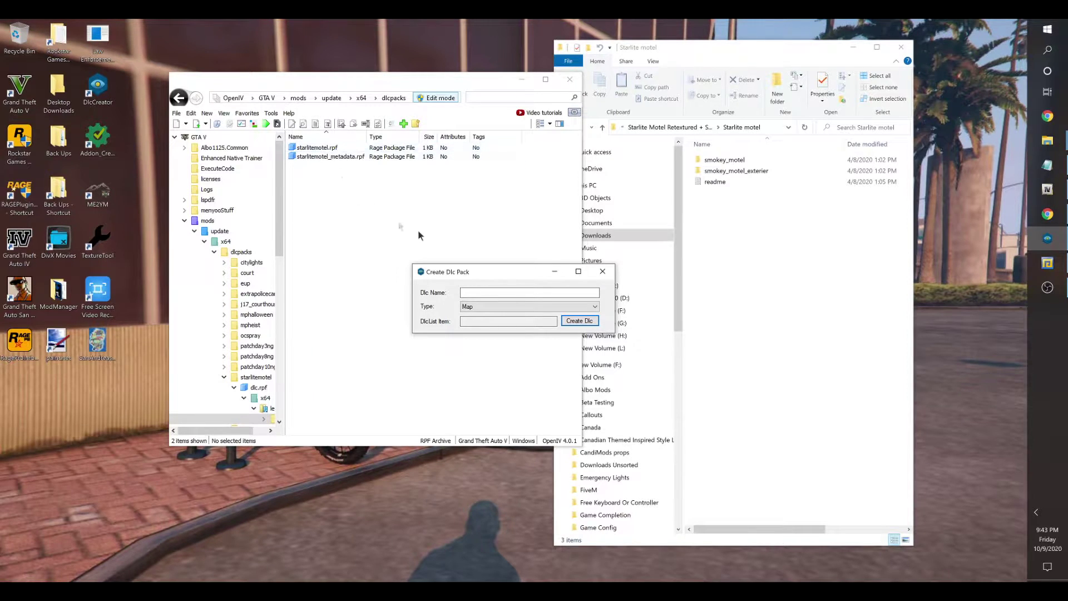
Switch to OpenIV, go to mods/update/x64/dlcpacks, and close the Create Dlc Pack window
{"action": "left_click", "coordinate": [462, 294]}
{"action": "left_click", "coordinate": [299, 99]}
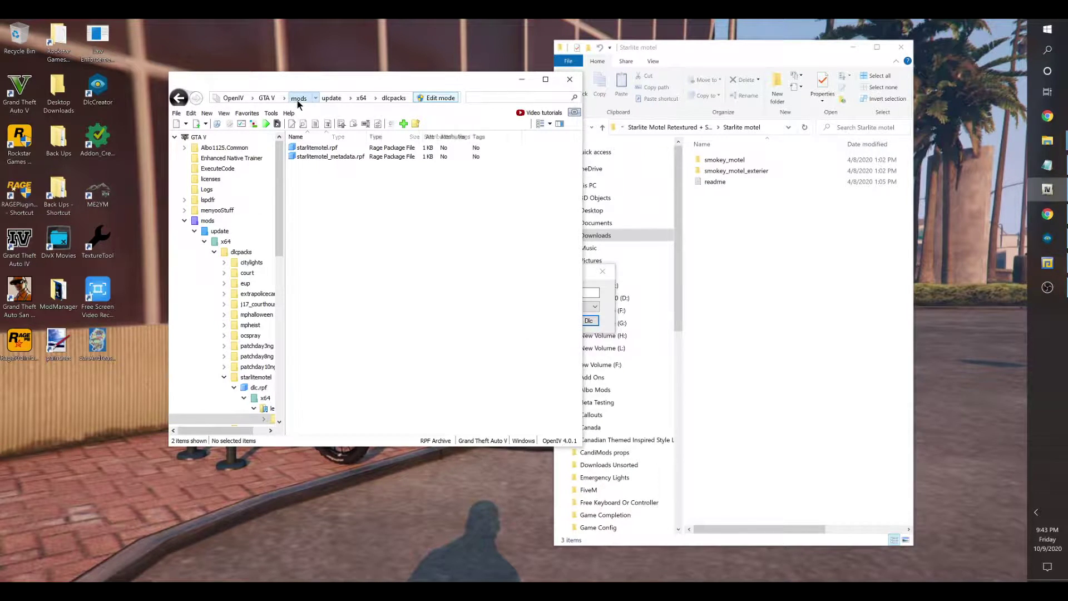
{"action": "double_click", "coordinate": [305, 148]}
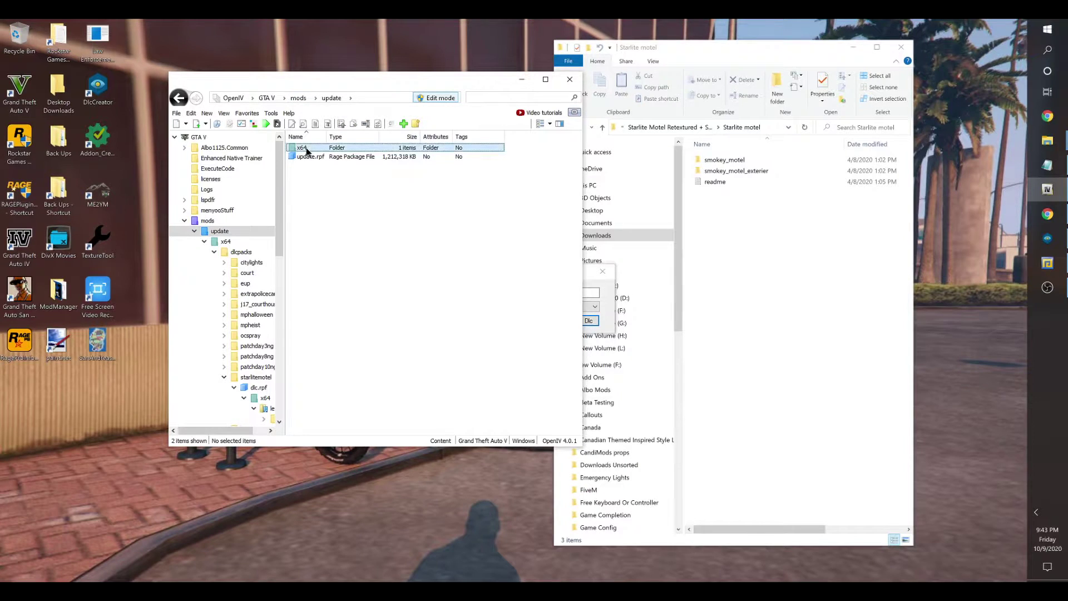
{"action": "double_click", "coordinate": [303, 149]}
{"action": "double_click", "coordinate": [307, 148]}
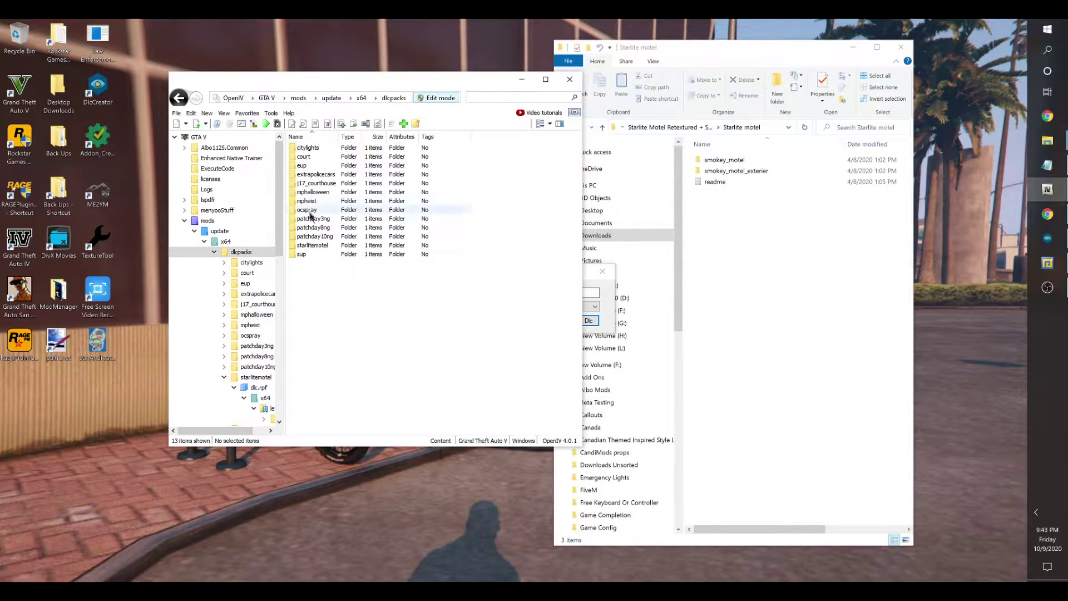
{"action": "left_click", "coordinate": [612, 310]}
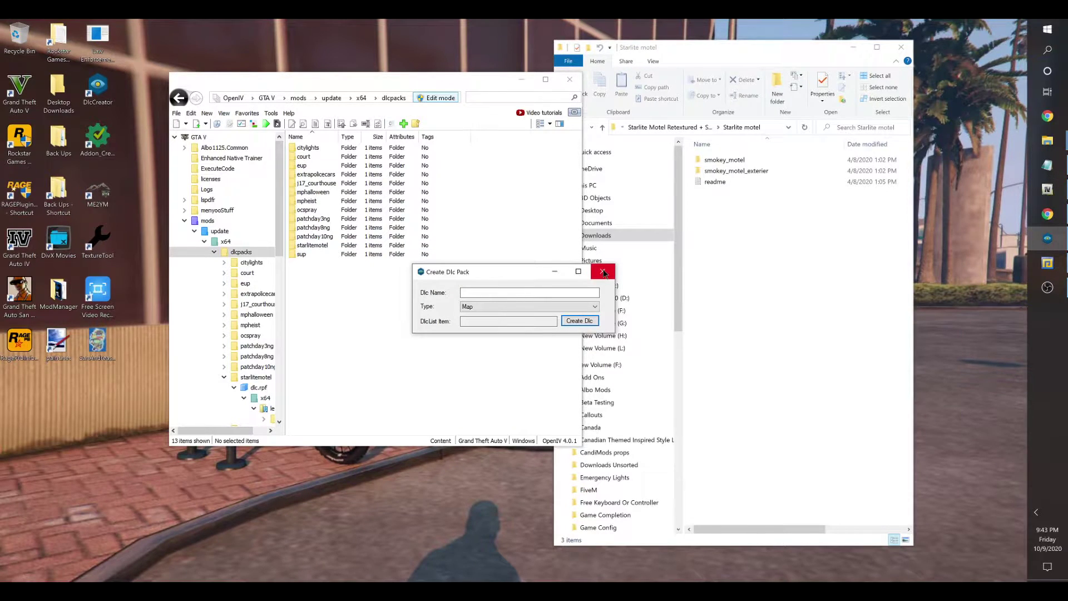
{"action": "left_click", "coordinate": [604, 273]}
Open the starlitemotel pack's dlc.rpf and go through x64 and levels to the folder containing starlitemotel.rpf
{"action": "left_click", "coordinate": [315, 248]}
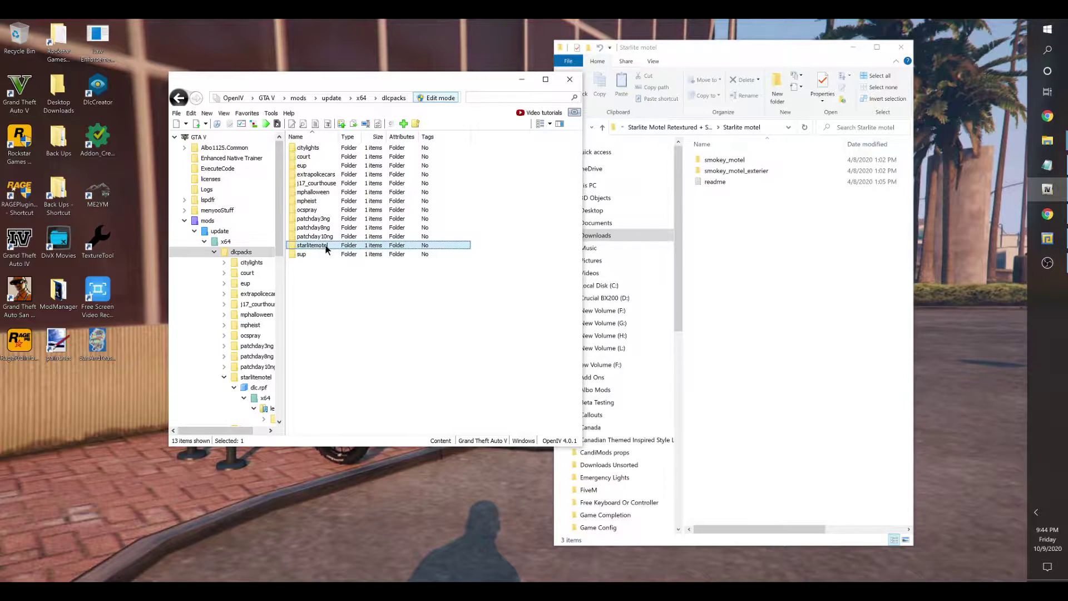
{"action": "double_click", "coordinate": [323, 246]}
{"action": "double_click", "coordinate": [304, 147]}
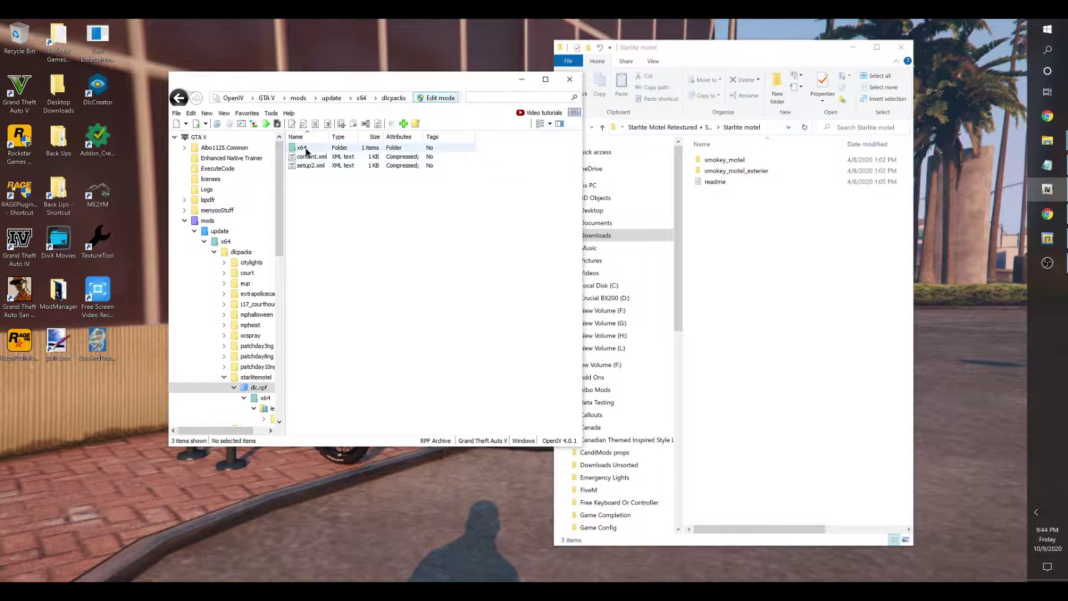
{"action": "double_click", "coordinate": [303, 148]}
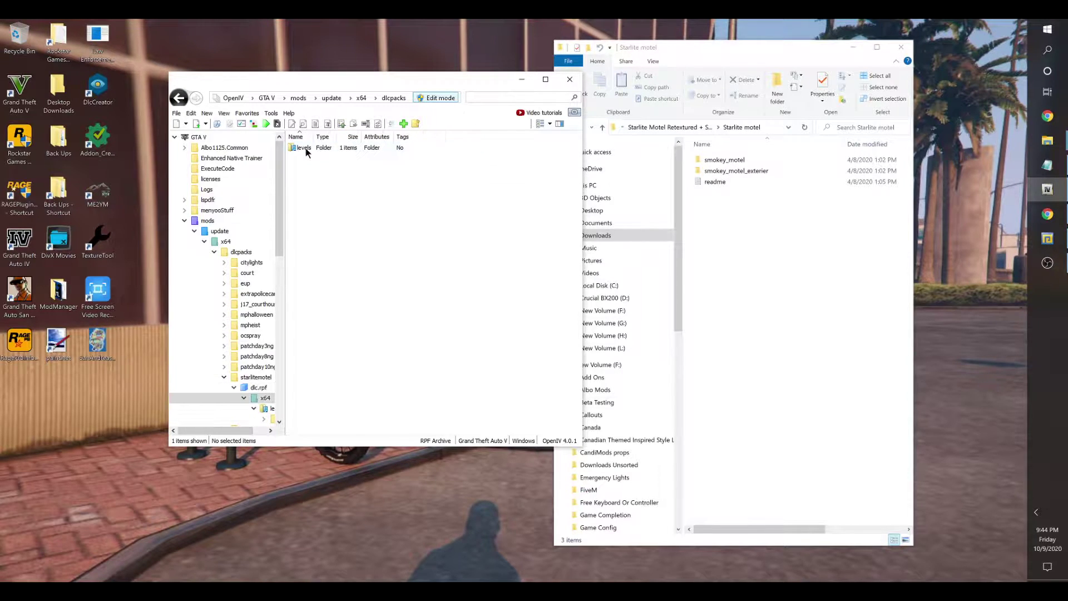
{"action": "double_click", "coordinate": [305, 148]}
{"action": "double_click", "coordinate": [305, 148]}
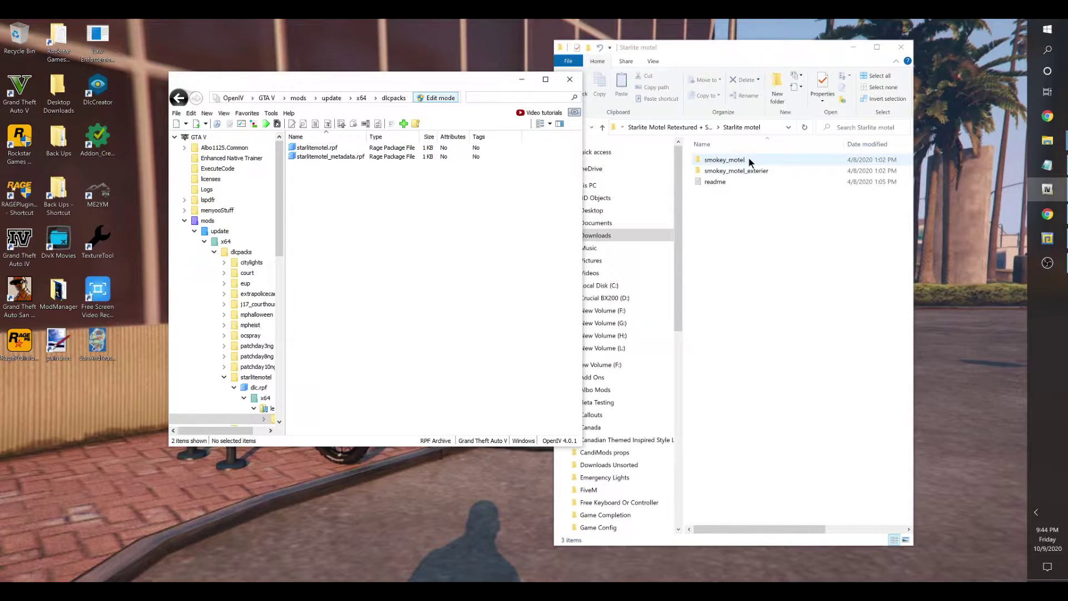
Examine the stream folders inside smokey_motel and smokey_motel_exterier, returning to the Starlite motel folder
{"action": "double_click", "coordinate": [725, 160]}
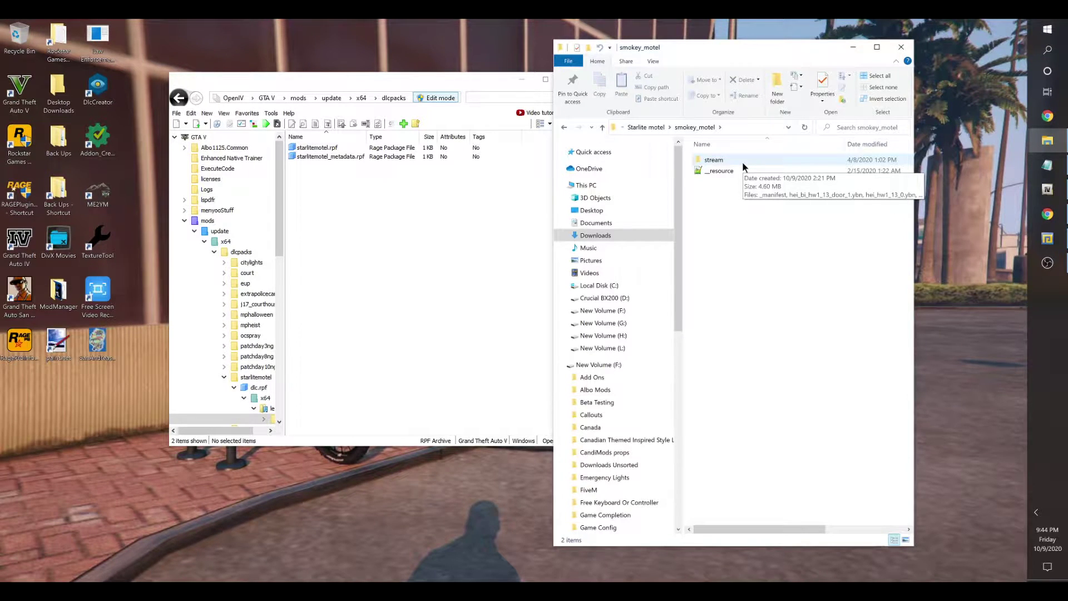
{"action": "double_click", "coordinate": [742, 161]}
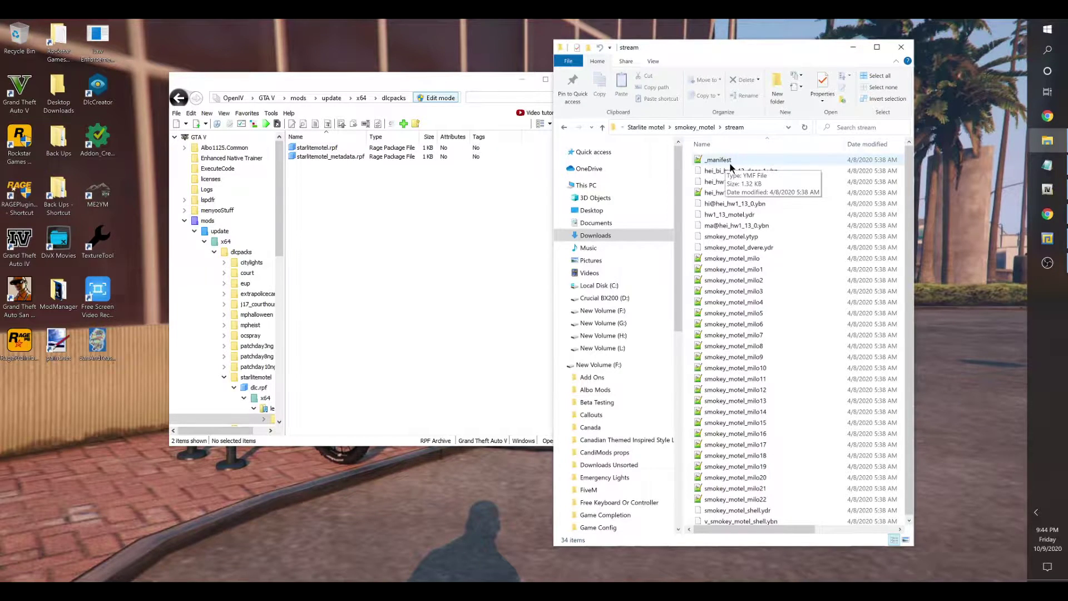
{"action": "left_click", "coordinate": [558, 127]}
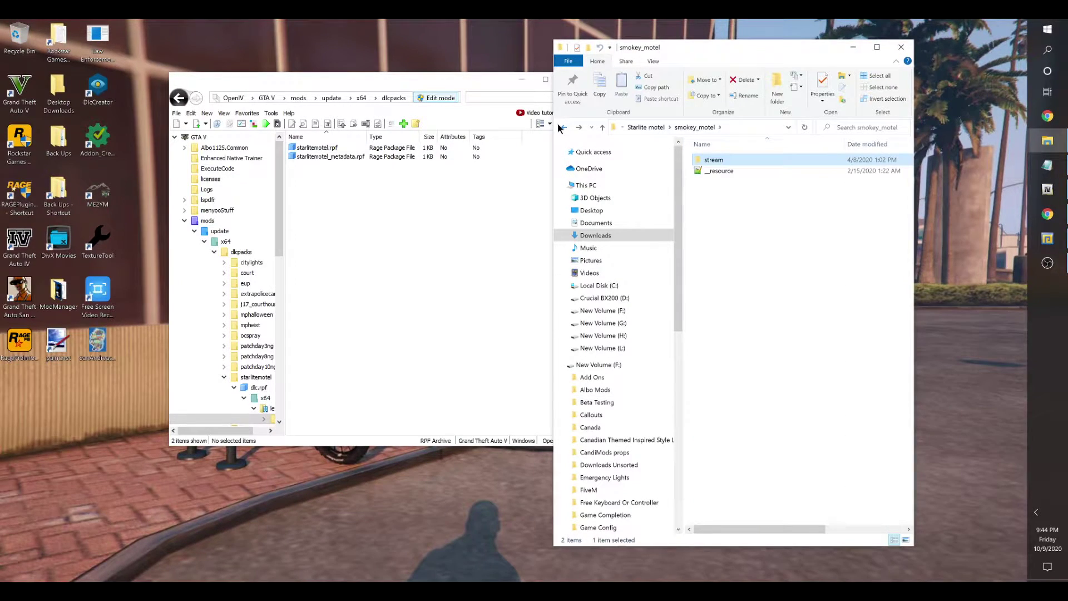
{"action": "left_click", "coordinate": [559, 127]}
{"action": "left_click", "coordinate": [746, 171]}
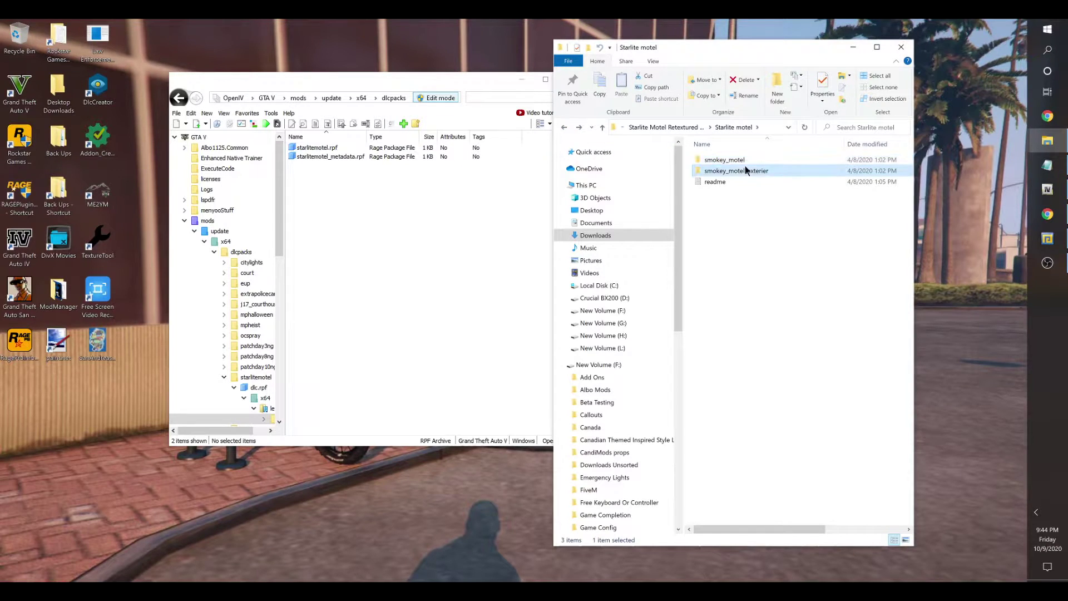
{"action": "double_click", "coordinate": [746, 171]}
{"action": "double_click", "coordinate": [745, 159]}
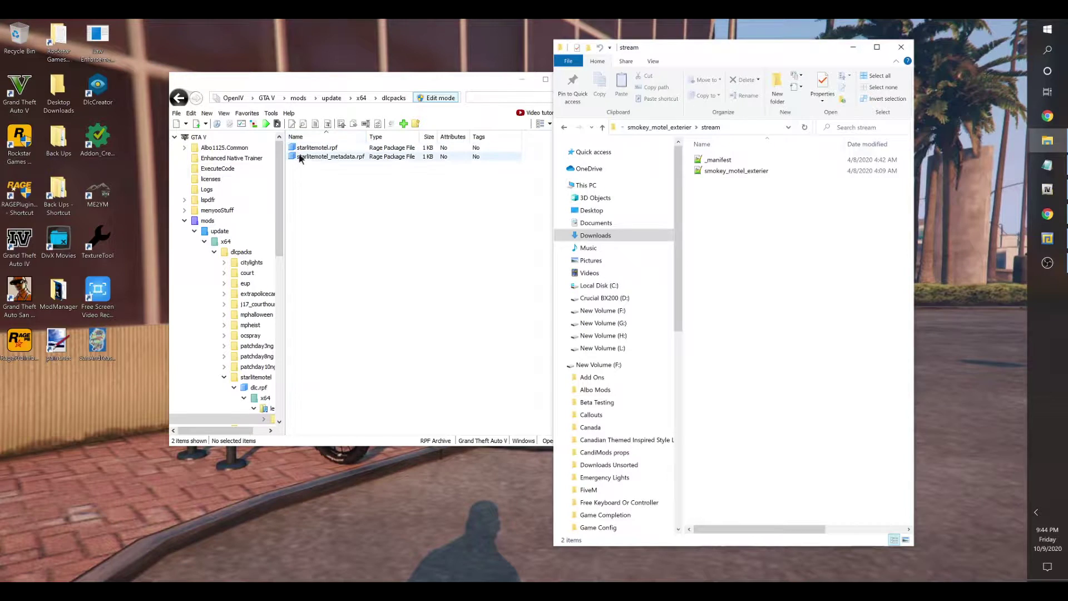
{"action": "left_click", "coordinate": [565, 130]}
{"action": "left_click", "coordinate": [564, 129]}
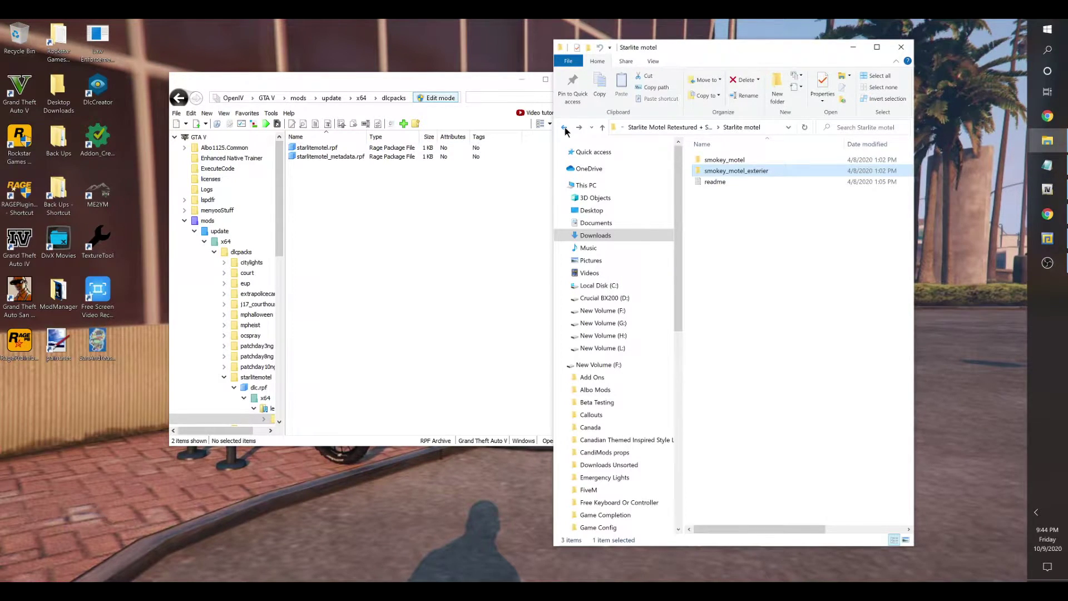
Add _manifest and smokey_motel_exterier from the exterier stream folder to starlitemotel.rpf, and return to the Starlite motel folder
{"action": "double_click", "coordinate": [761, 173]}
{"action": "double_click", "coordinate": [733, 164]}
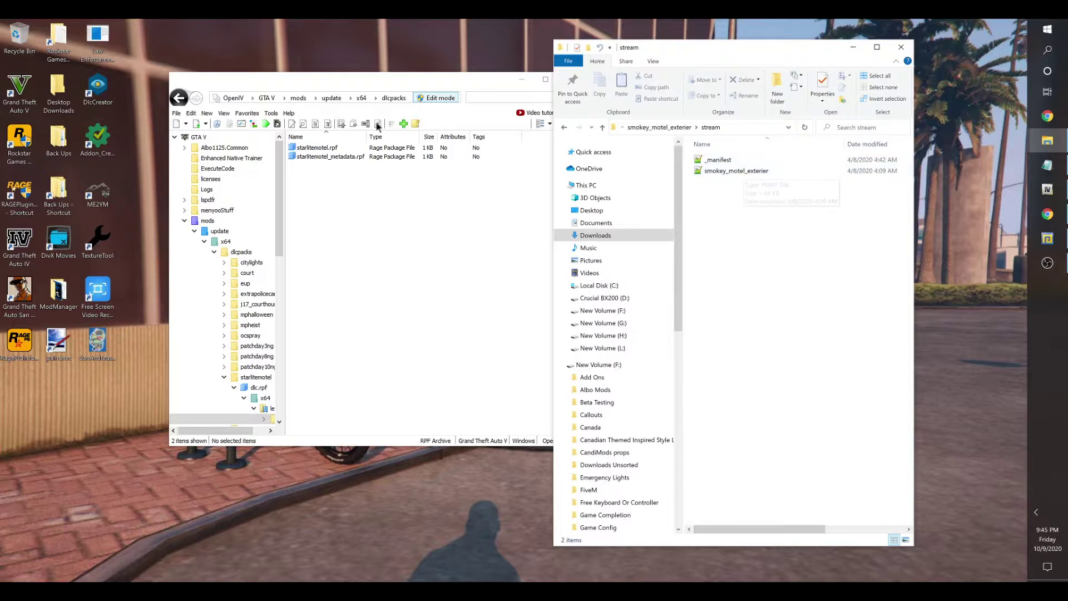
{"action": "double_click", "coordinate": [321, 148]}
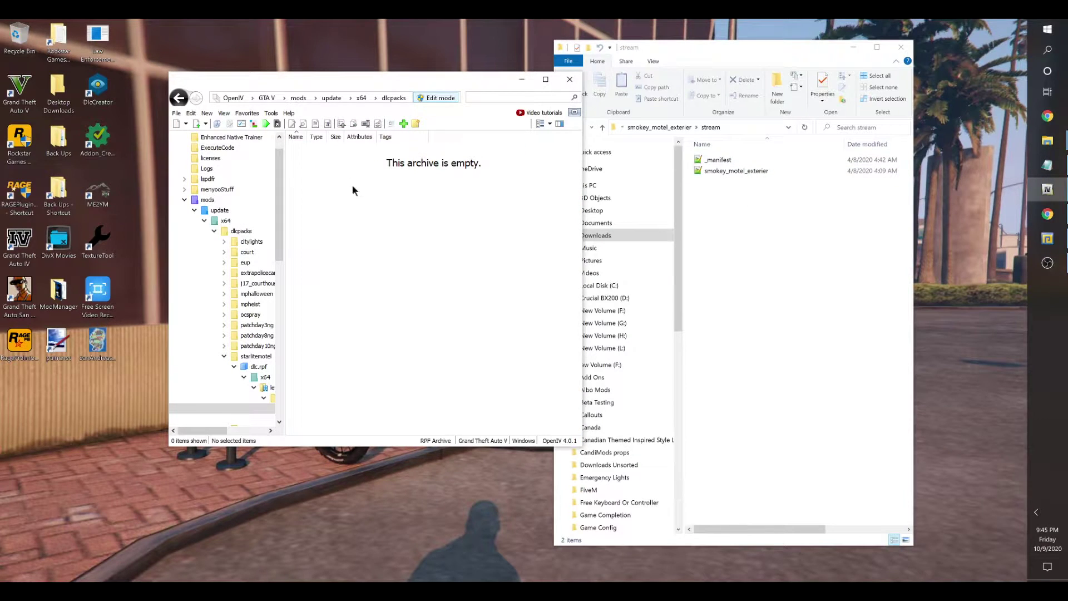
{"action": "left_click", "coordinate": [753, 176]}
{"action": "key", "text": "ctrl+a"}
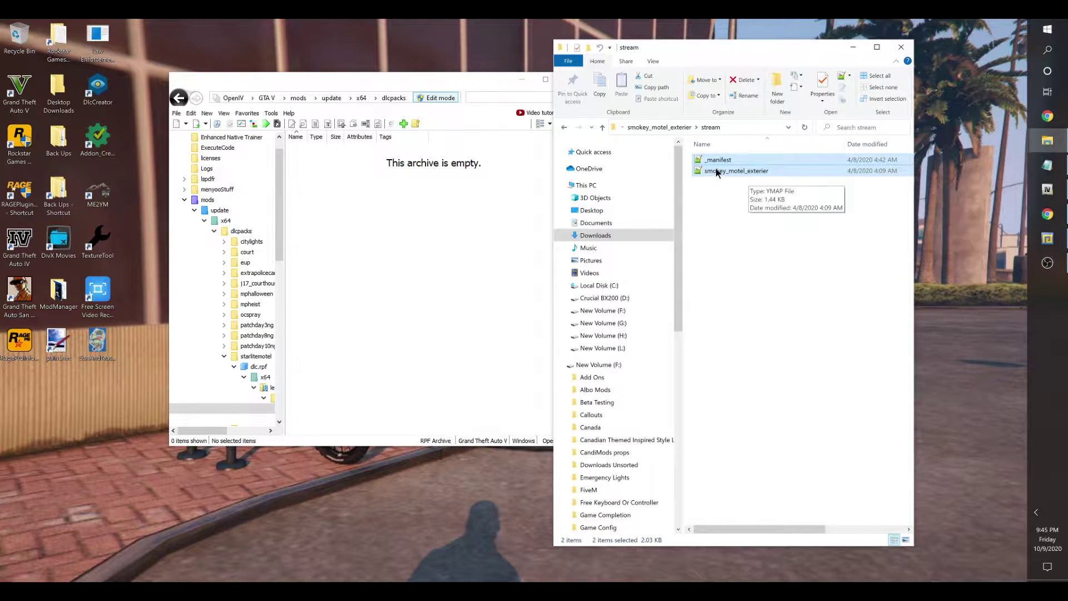
{"action": "left_click_drag", "start_coordinate": [715, 172], "coordinate": [362, 216]}
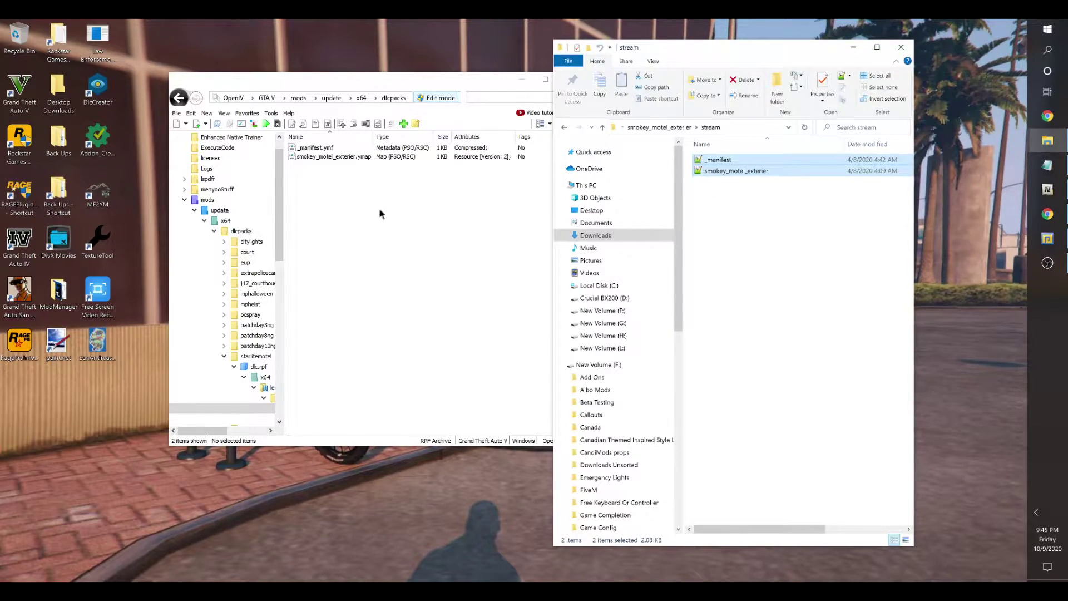
{"action": "left_click", "coordinate": [563, 128]}
{"action": "left_click", "coordinate": [563, 128]}
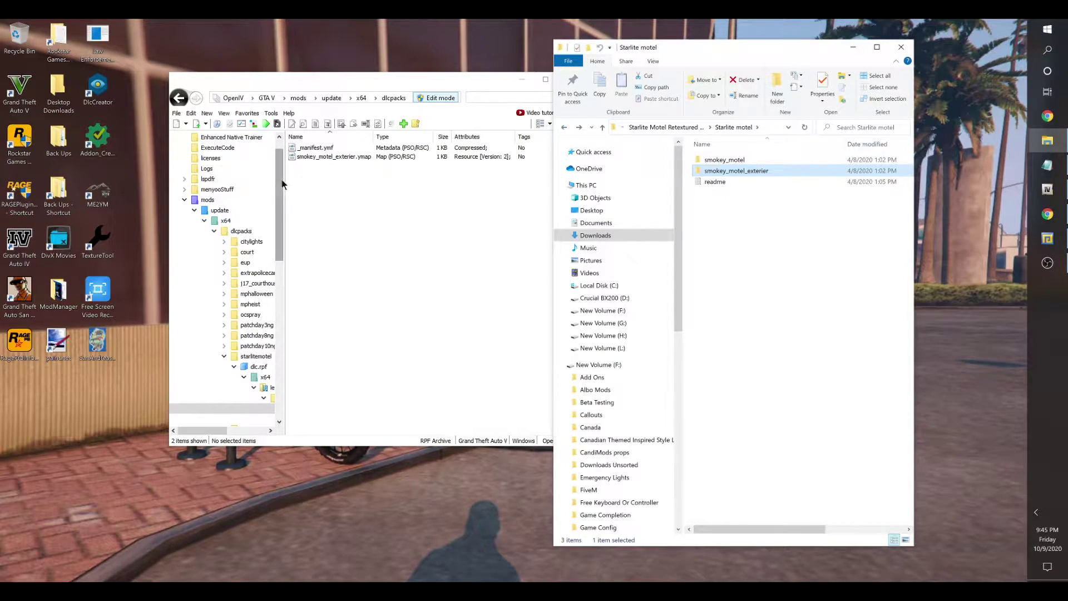
Reopen starlitemotel.rpf and add hei_bi_hw1_13_door_1.ybn and hei_hw1_13_0.ybn from smokey_motel's stream folder
{"action": "left_click", "coordinate": [179, 99]}
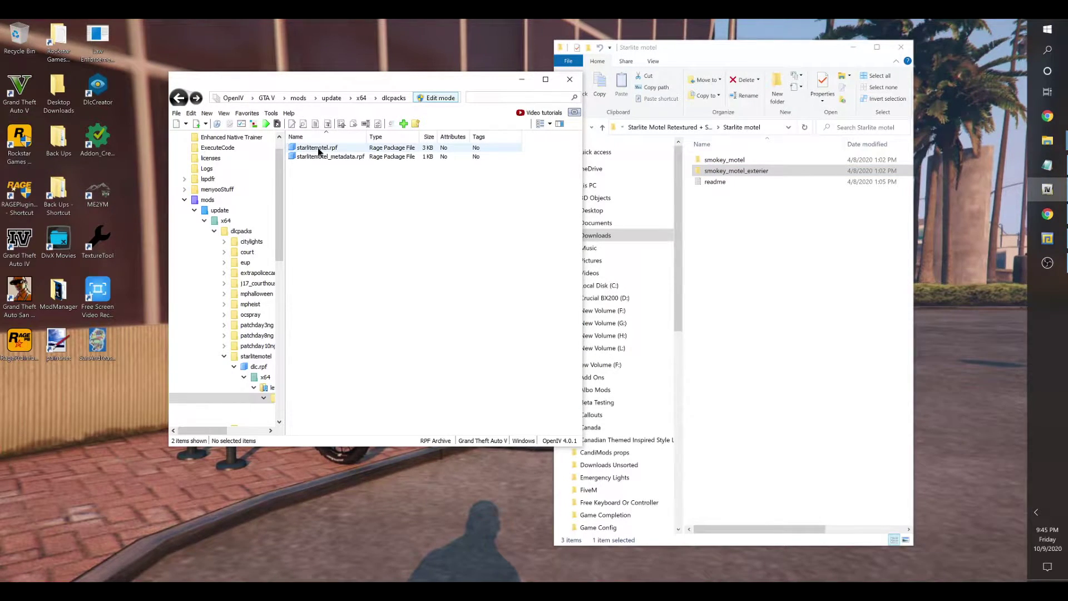
{"action": "double_click", "coordinate": [318, 148]}
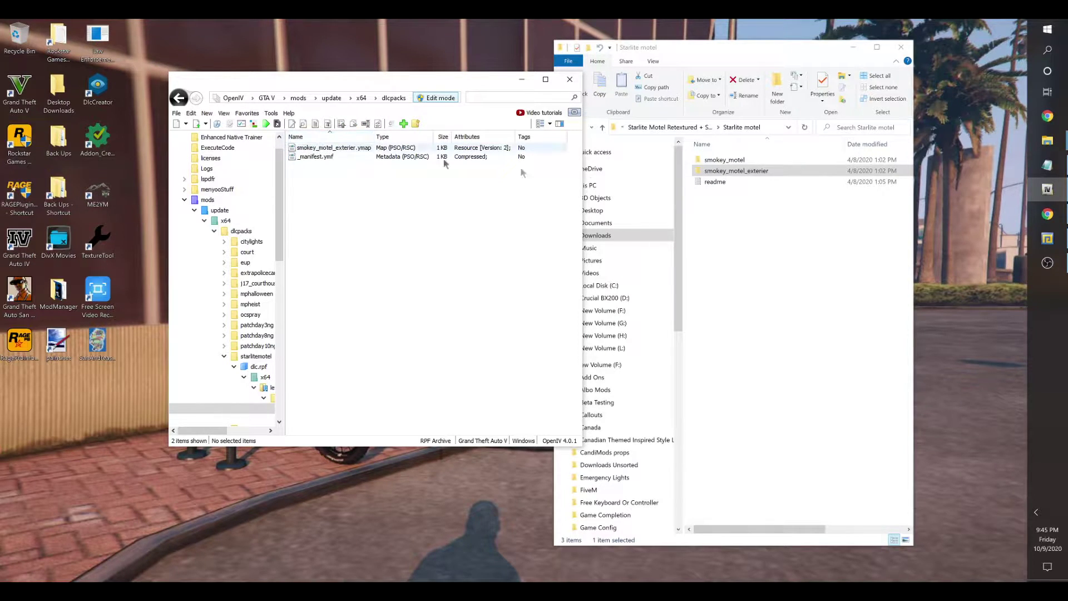
{"action": "double_click", "coordinate": [720, 160]}
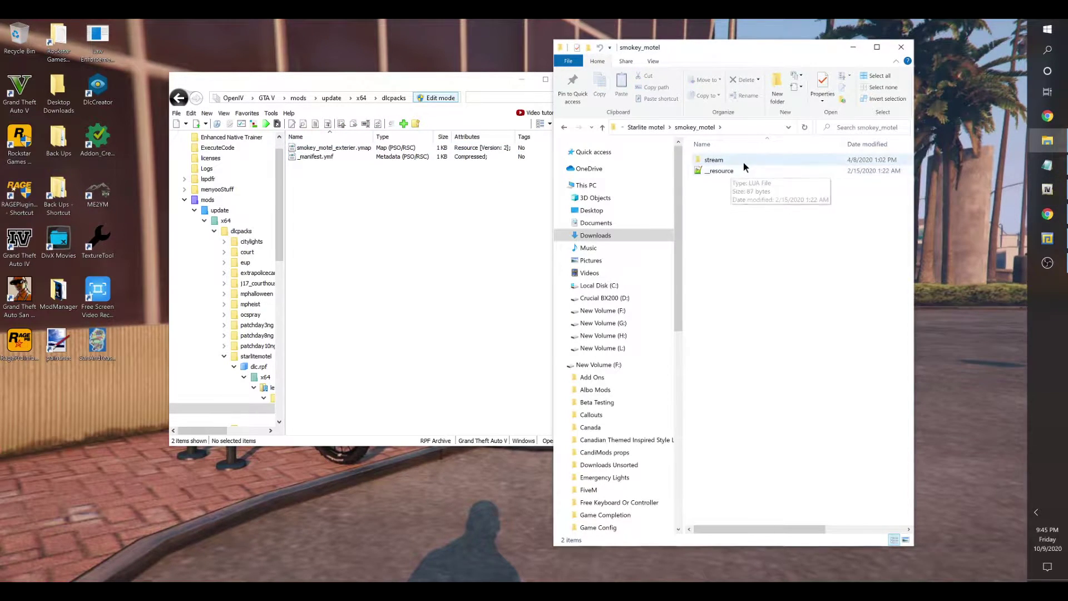
{"action": "double_click", "coordinate": [744, 161]}
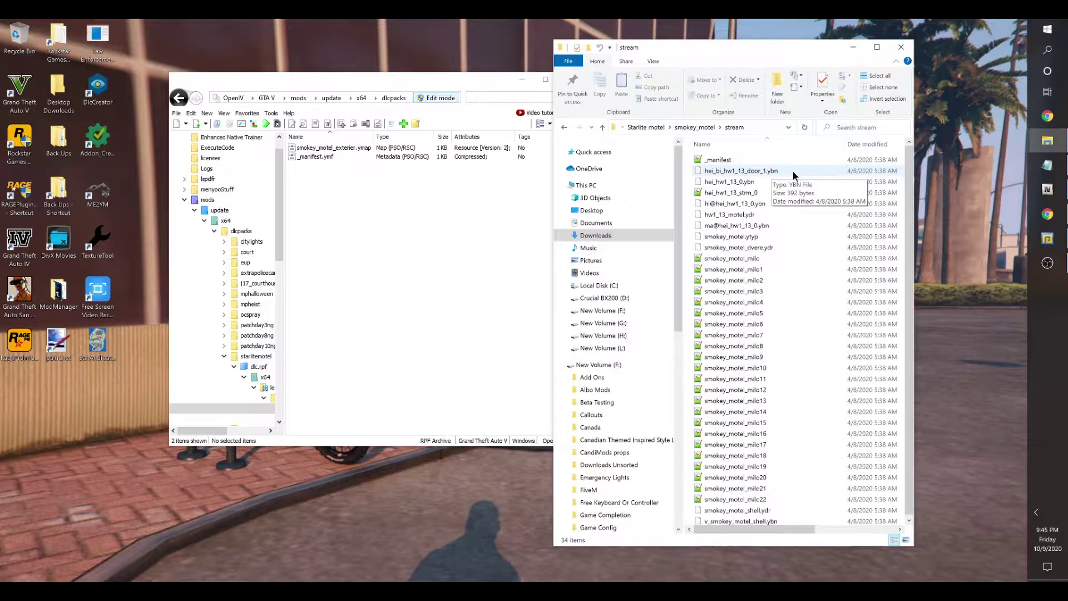
{"action": "left_click_drag", "start_coordinate": [793, 172], "coordinate": [429, 215]}
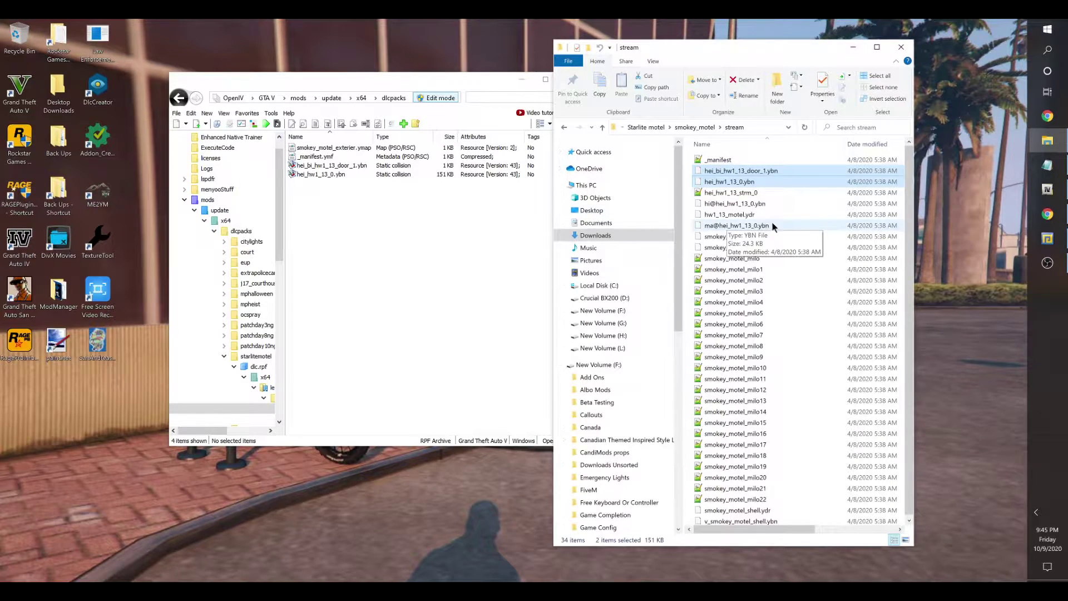
{"action": "scroll", "coordinate": [802, 319], "scroll_direction": "down", "scroll_amount": 1}
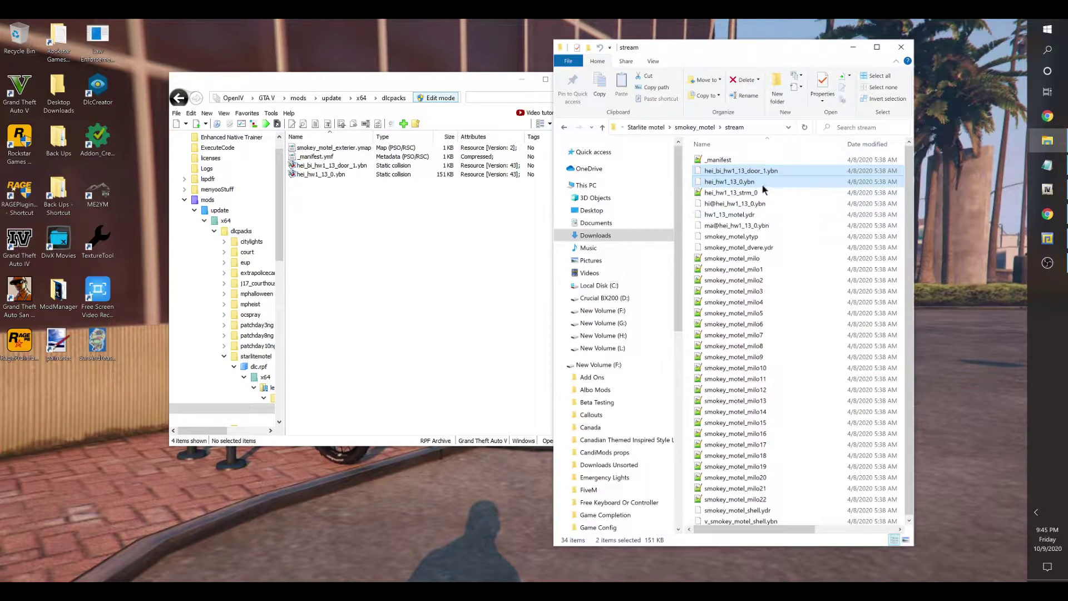
{"action": "left_click_drag", "start_coordinate": [775, 202], "coordinate": [426, 236]}
{"action": "left_click_drag", "start_coordinate": [768, 247], "coordinate": [445, 255]}
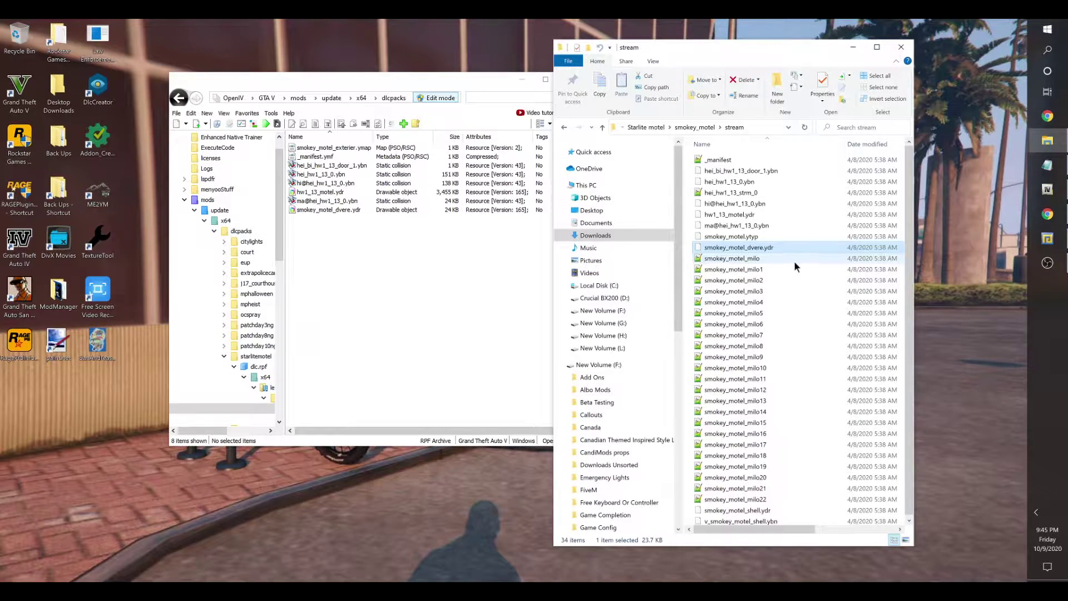
Add smokey_motel_shell.ydr and v_smokey_motel_shell.ybn from the stream folder to starlitemotel.rpf
{"action": "scroll", "coordinate": [794, 261], "scroll_direction": "down", "scroll_amount": 1}
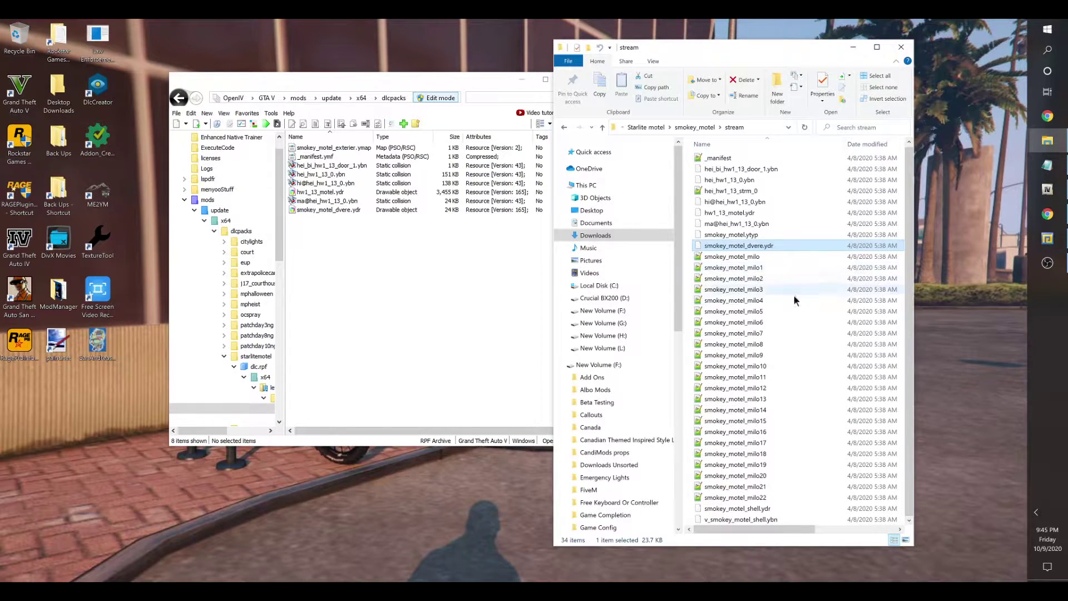
{"action": "left_click", "coordinate": [780, 511]}
{"action": "left_click", "coordinate": [769, 519], "text": "shift"}
{"action": "left_click_drag", "start_coordinate": [769, 520], "coordinate": [379, 346]}
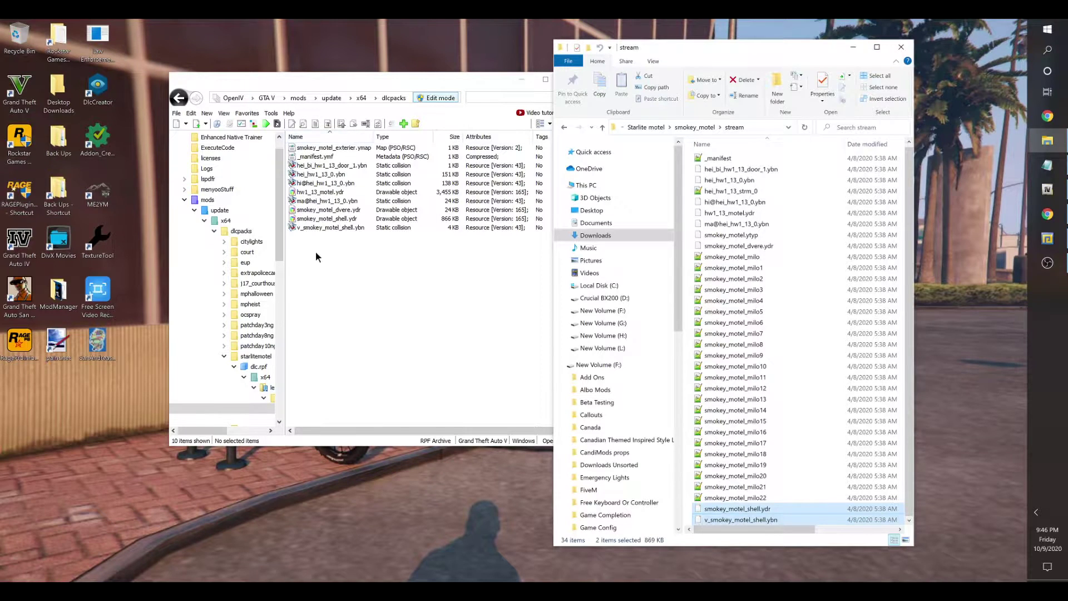
{"action": "left_click", "coordinate": [341, 302]}
Open starlitemotel_metadata.rpf and add _manifest, hei_hw1_13_strm_0 and smokey_motel.ytyp from smokey_motel's stream folder
{"action": "left_click", "coordinate": [179, 98]}
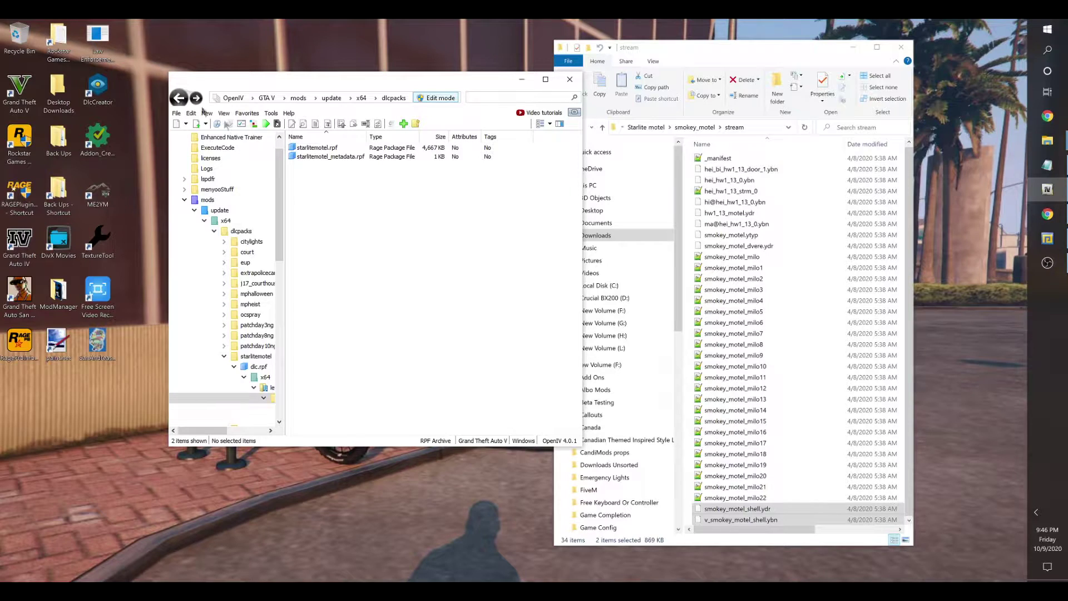
{"action": "double_click", "coordinate": [329, 157]}
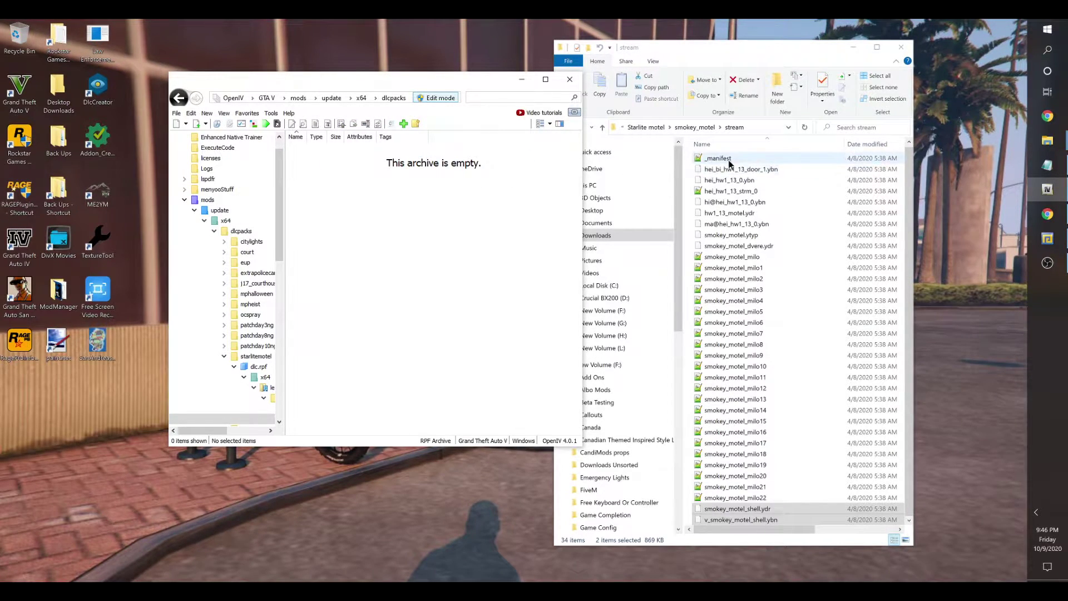
{"action": "left_click_drag", "start_coordinate": [727, 159], "coordinate": [353, 216]}
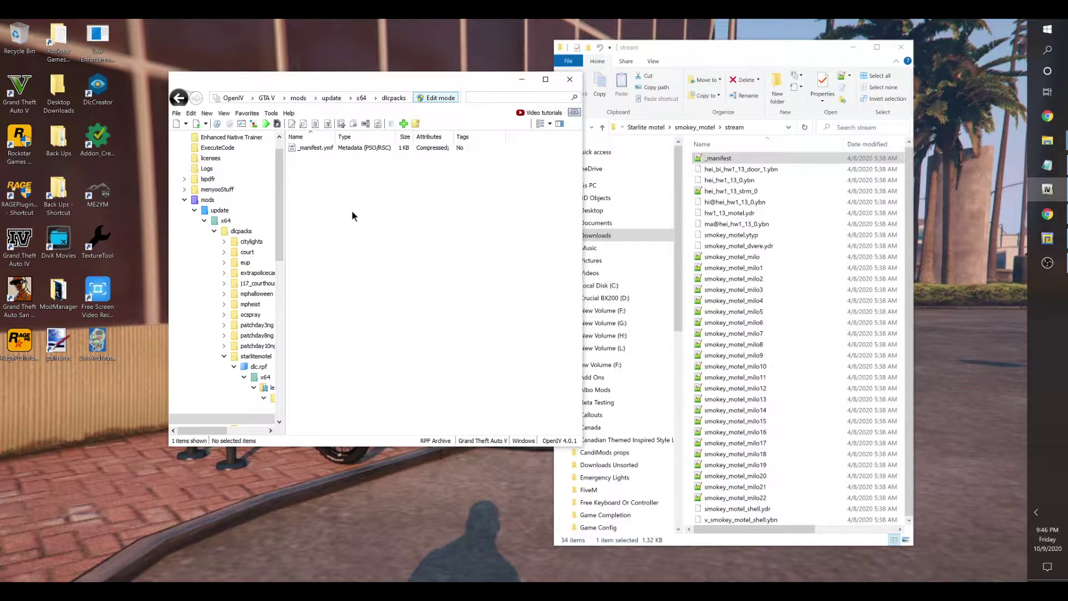
{"action": "left_click", "coordinate": [745, 192]}
{"action": "left_click_drag", "start_coordinate": [745, 192], "coordinate": [417, 219]}
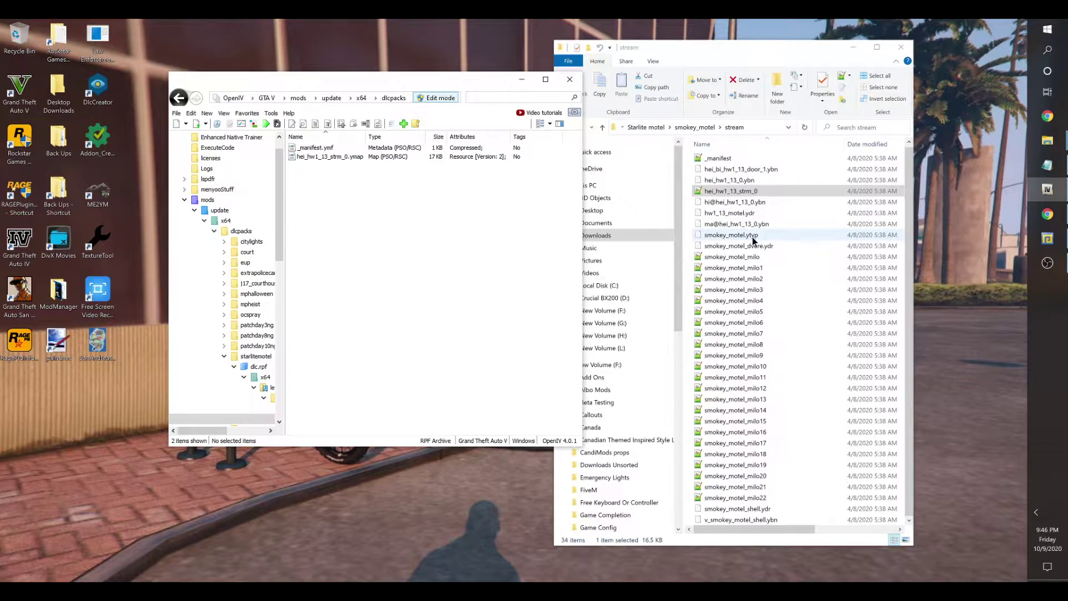
{"action": "left_click_drag", "start_coordinate": [753, 238], "coordinate": [319, 248]}
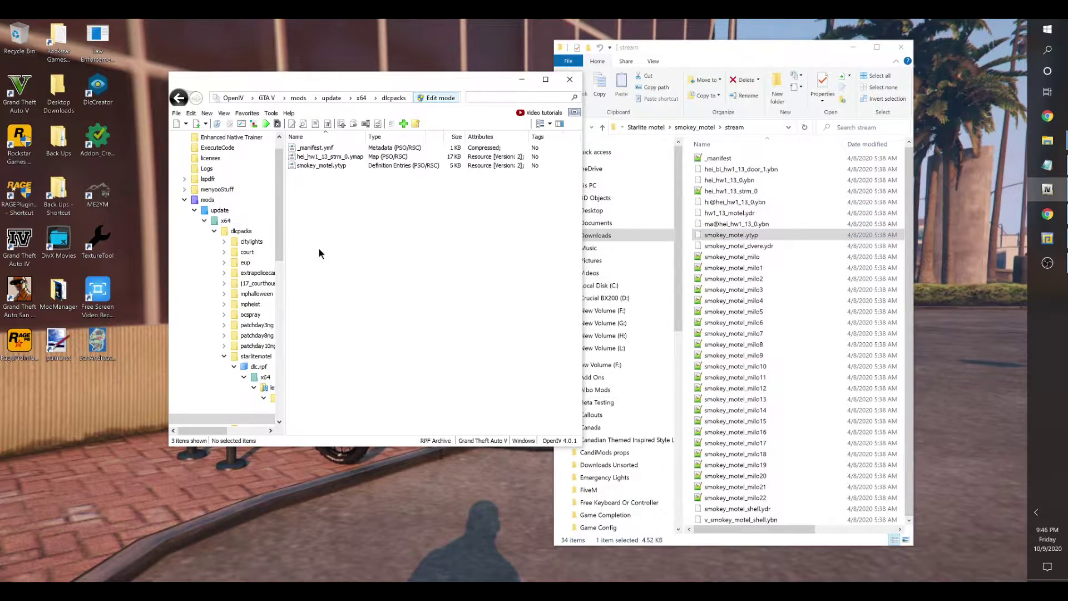
Add smokey_motel_milo through smokey_motel_milo22 to starlitemotel_metadata.rpf, and return to the Starlite motel folder
{"action": "left_click_drag", "start_coordinate": [780, 254], "coordinate": [755, 498]}
{"action": "left_click_drag", "start_coordinate": [737, 435], "coordinate": [348, 239]}
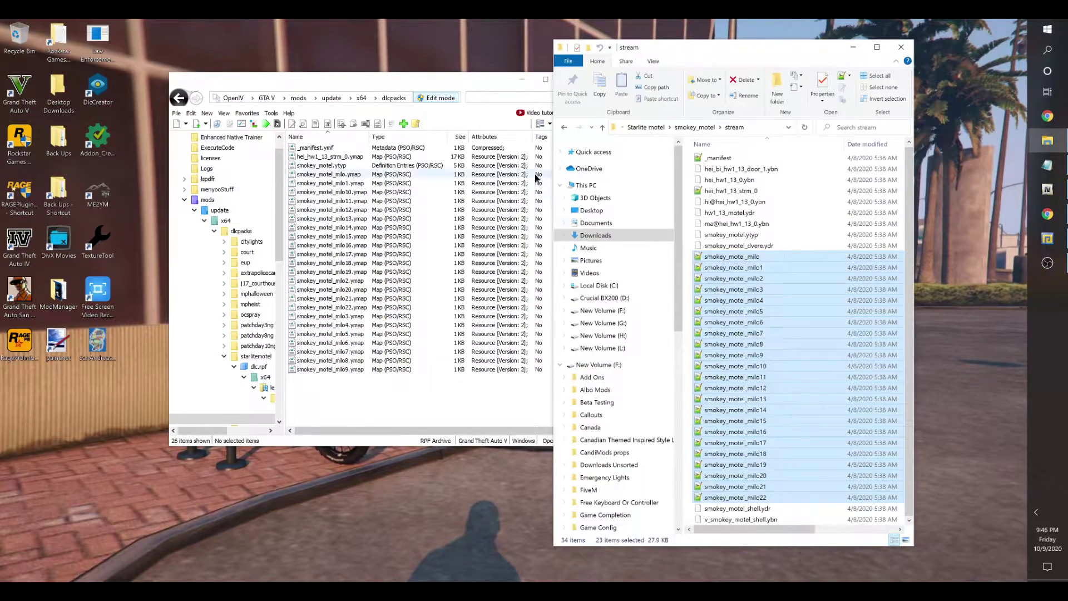
{"action": "left_click", "coordinate": [564, 128]}
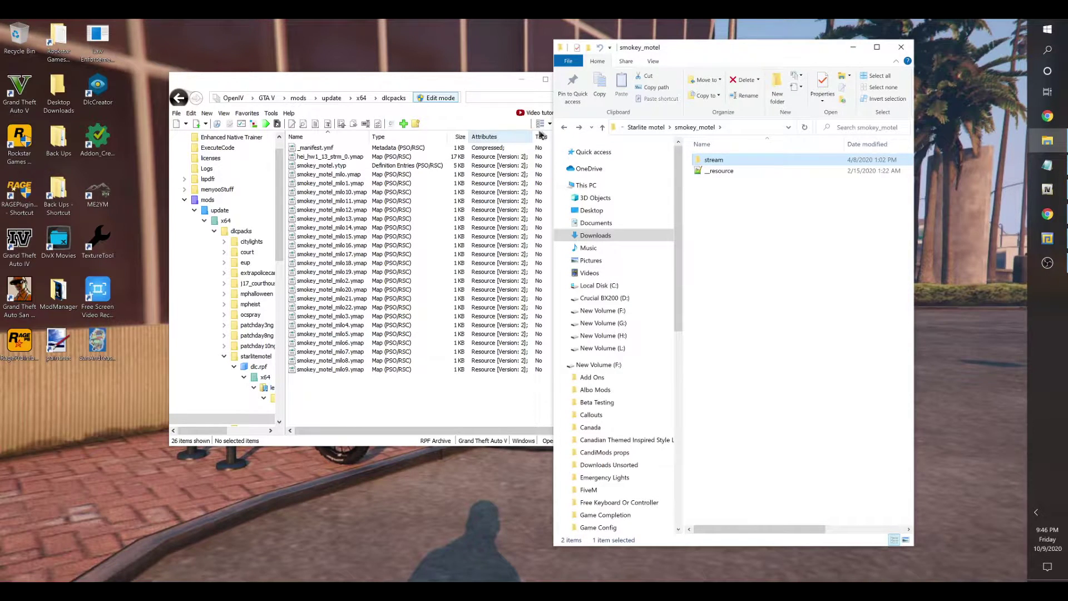
{"action": "left_click", "coordinate": [564, 128]}
Check the stream folder of smokey_motel_exterier, minimize File Explorer and close OpenIV
{"action": "double_click", "coordinate": [718, 170]}
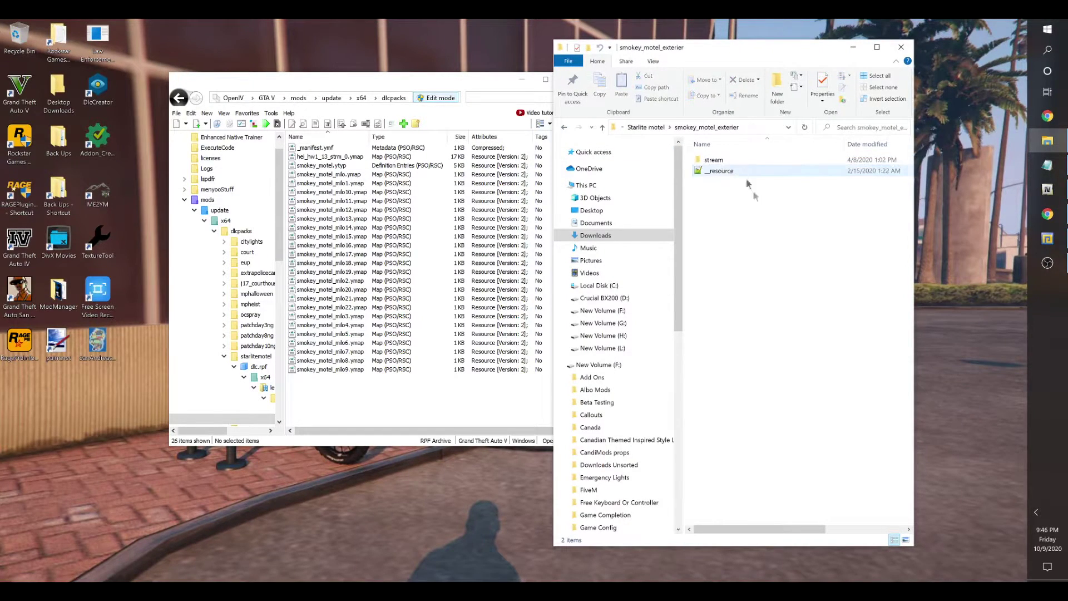
{"action": "double_click", "coordinate": [726, 170]}
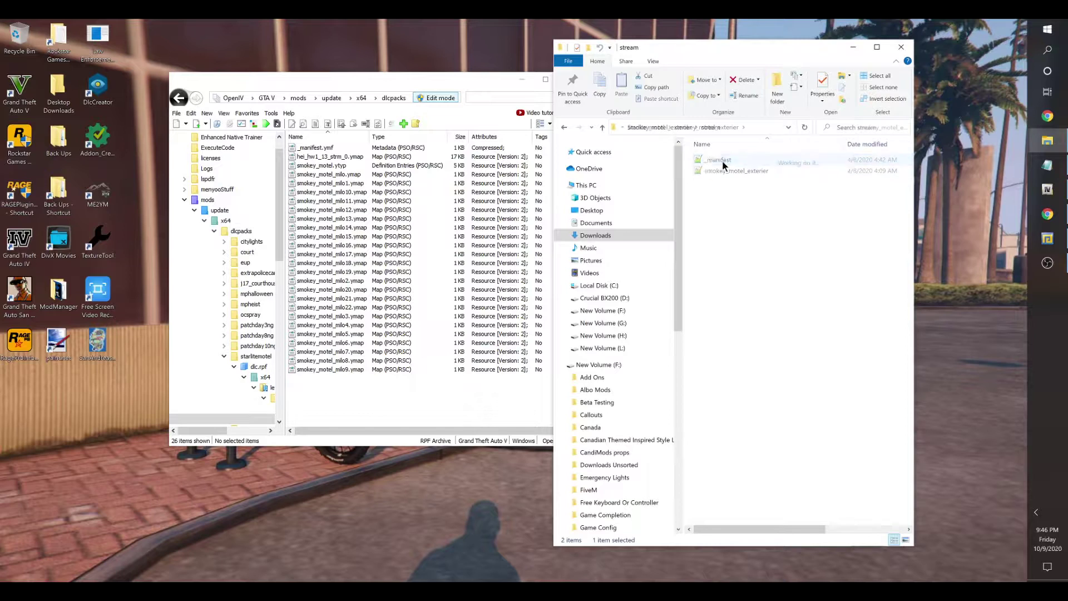
{"action": "left_click", "coordinate": [564, 127]}
{"action": "left_click", "coordinate": [854, 47]}
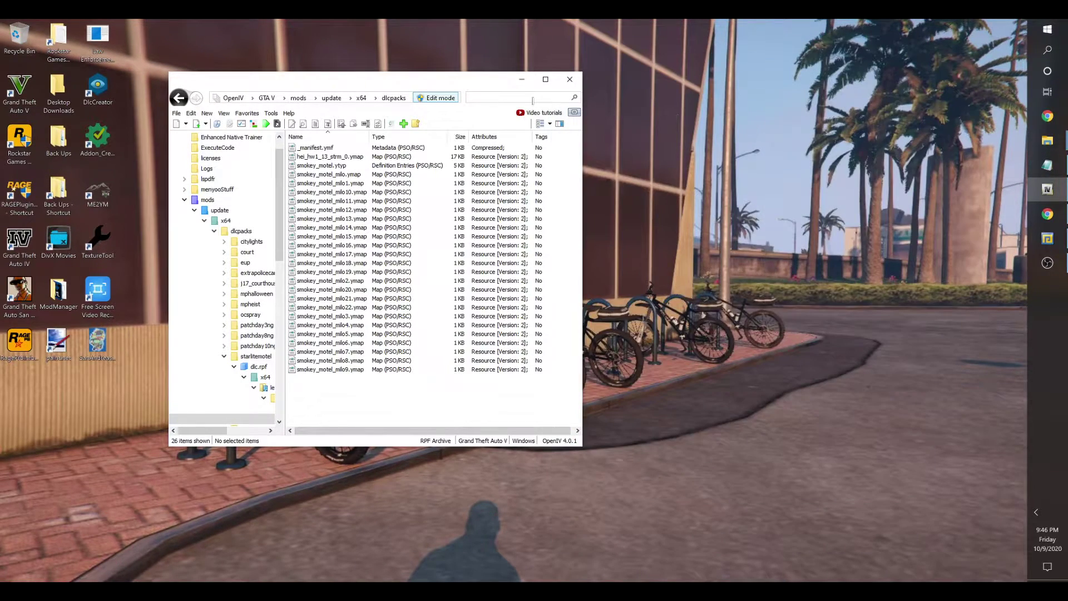
{"action": "left_click", "coordinate": [571, 80]}
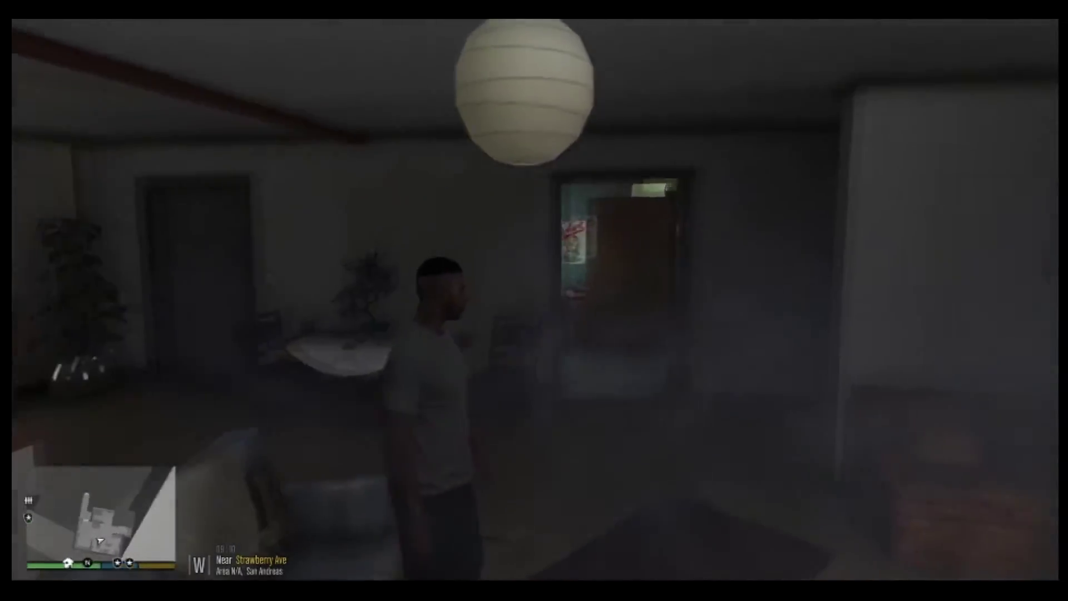
{"action": "key", "text": "w"}
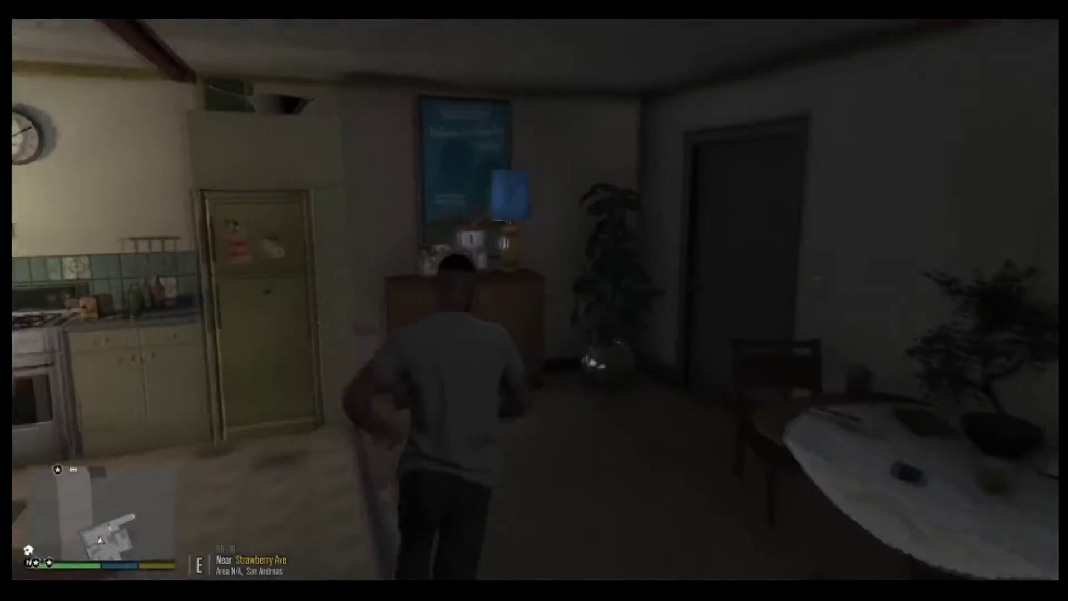
{"action": "key", "text": "e"}
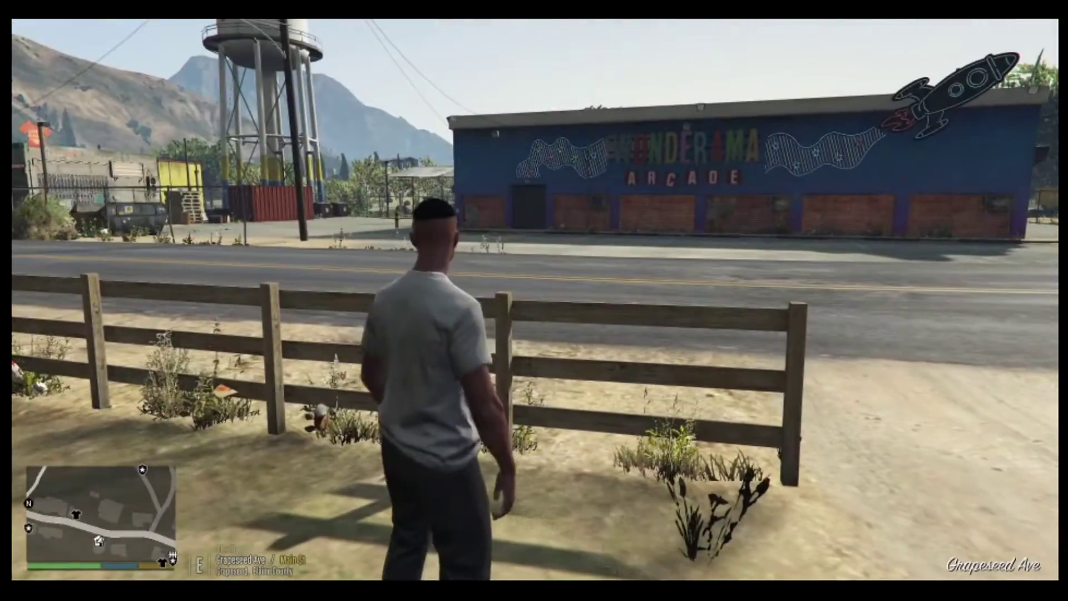
{"action": "key", "text": "d"}
{"action": "key", "text": "w"}
{"action": "key", "text": "w"}
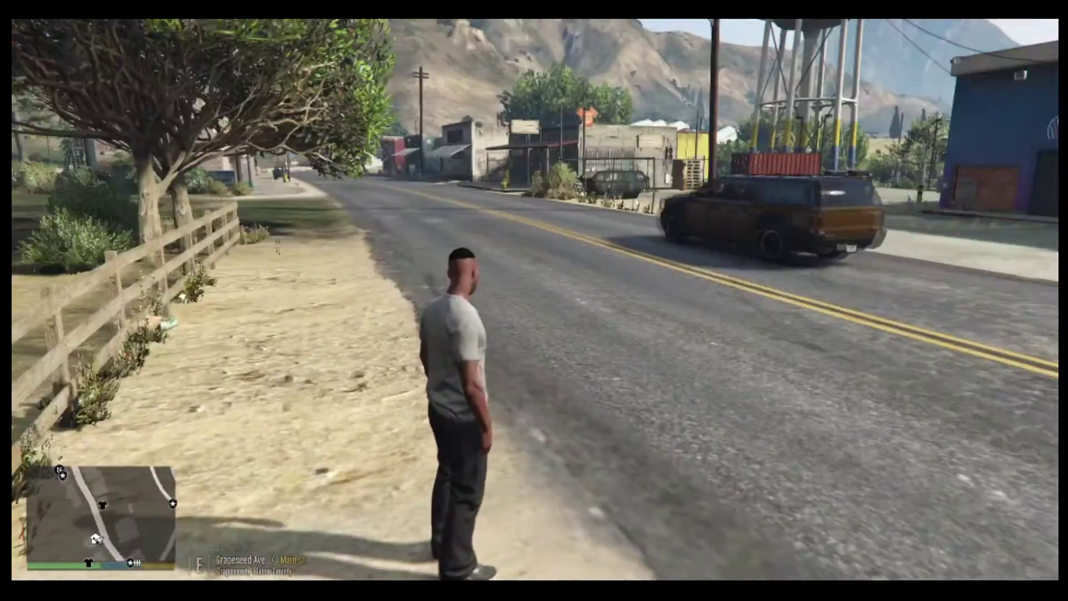
Set a map waypoint in East Vinewood on the road beside the U-shaped motel near Downtown Cab Co., and leave the map
{"action": "key", "text": "Escape"}
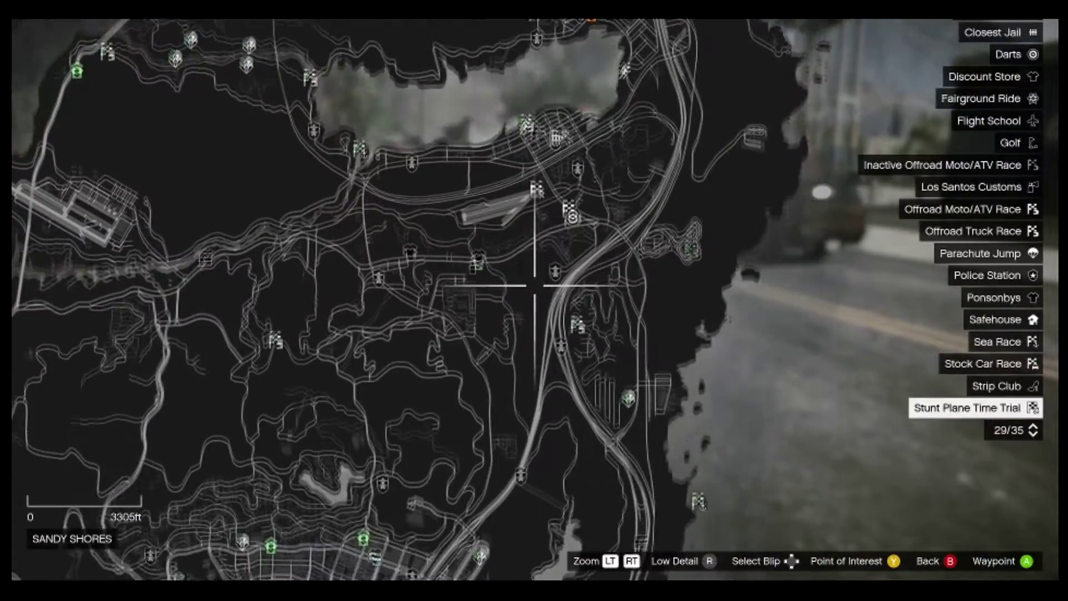
{"action": "scroll", "coordinate": [535, 286], "scroll_direction": "up", "scroll_amount": 5}
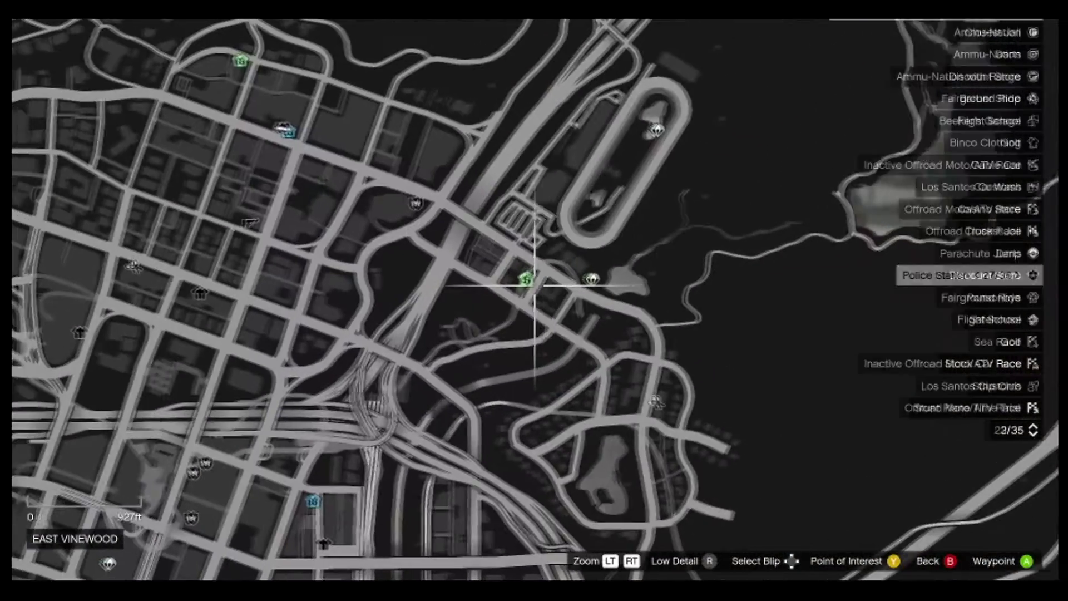
{"action": "scroll", "coordinate": [534, 286], "scroll_direction": "up", "scroll_amount": 5}
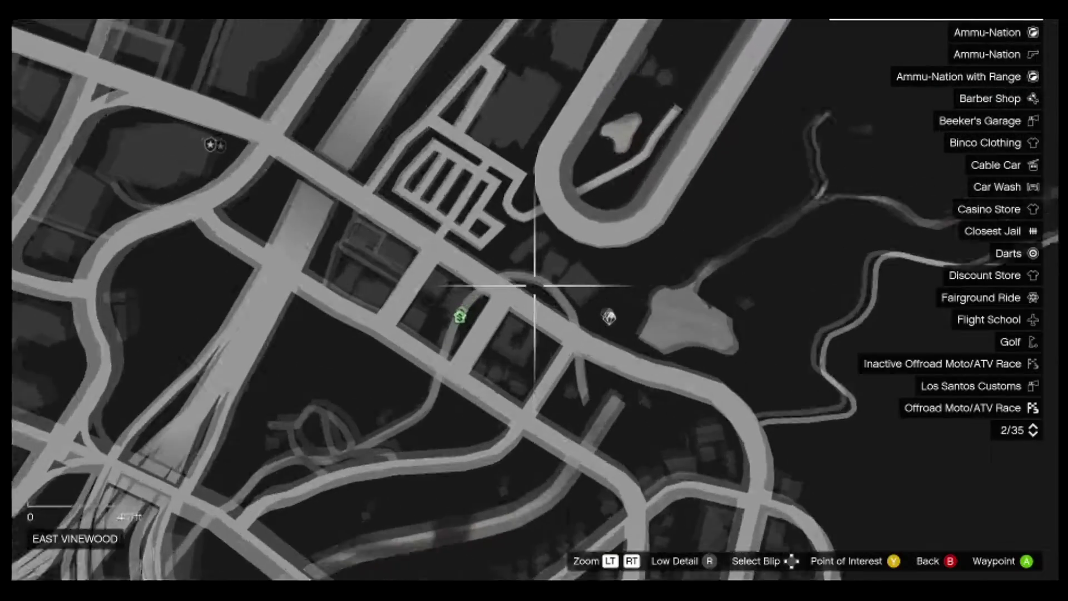
{"action": "scroll", "coordinate": [535, 286], "scroll_direction": "up", "scroll_amount": 2}
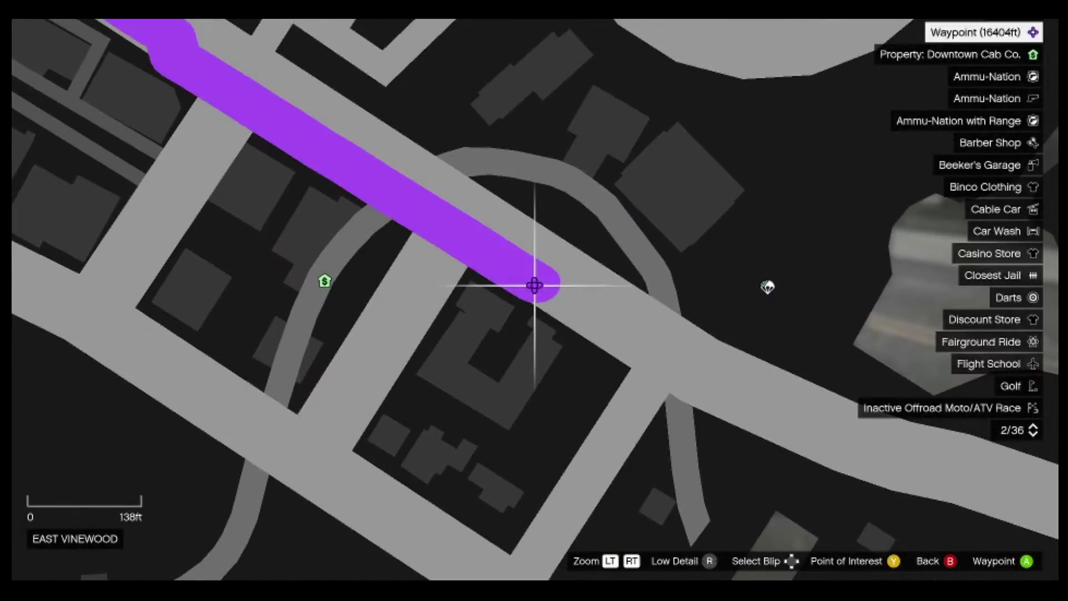
{"action": "key", "text": "Escape"}
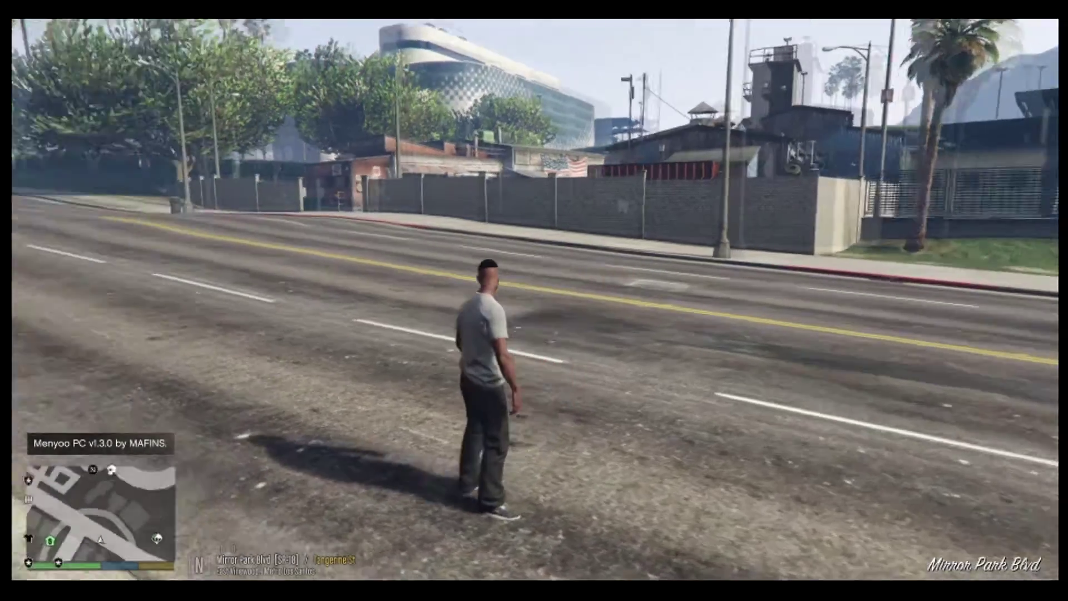
{"action": "key", "text": "w"}
{"action": "key", "text": "a"}
{"action": "key", "text": "w"}
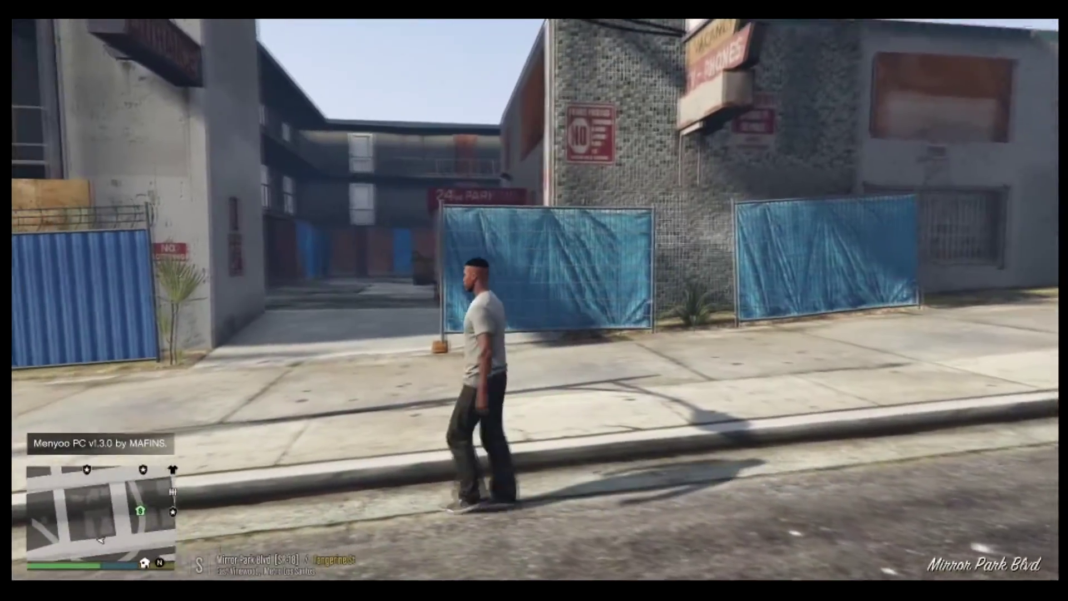
{"action": "key", "text": "w"}
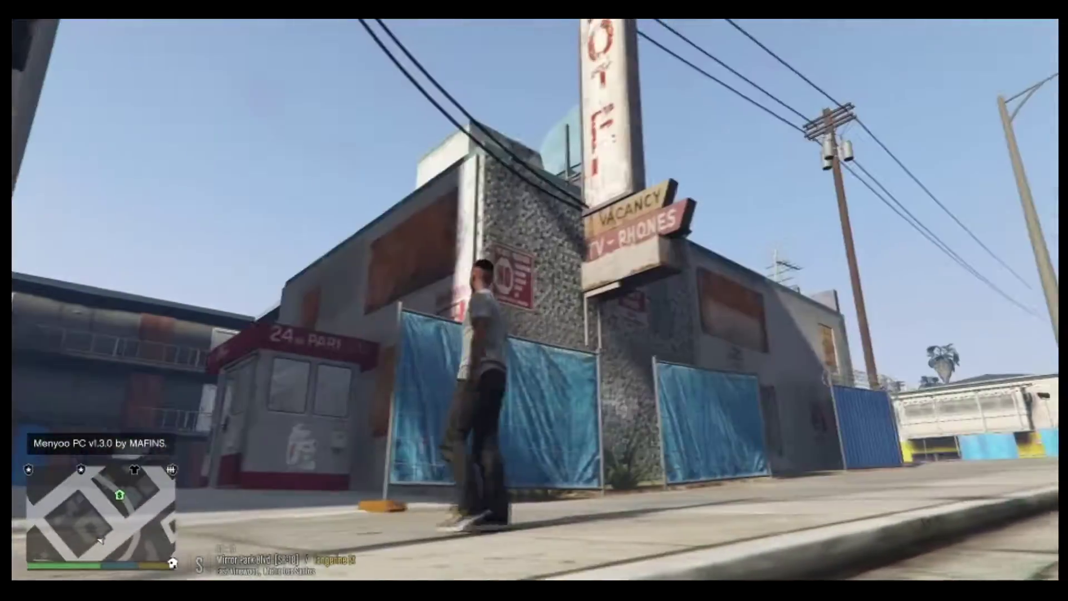
{"action": "key", "text": "w"}
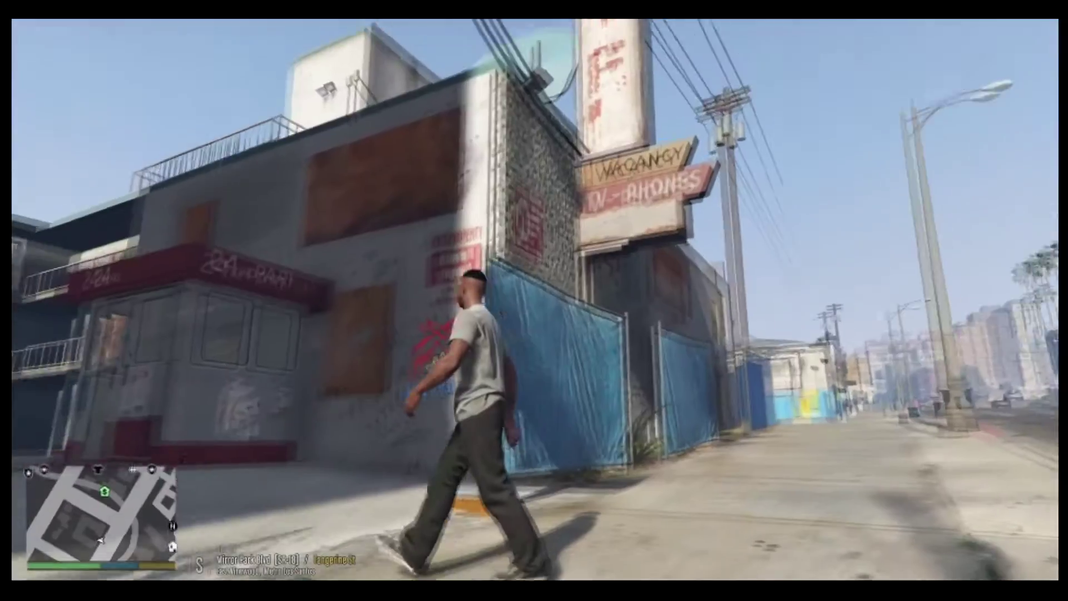
{"action": "key", "text": "w"}
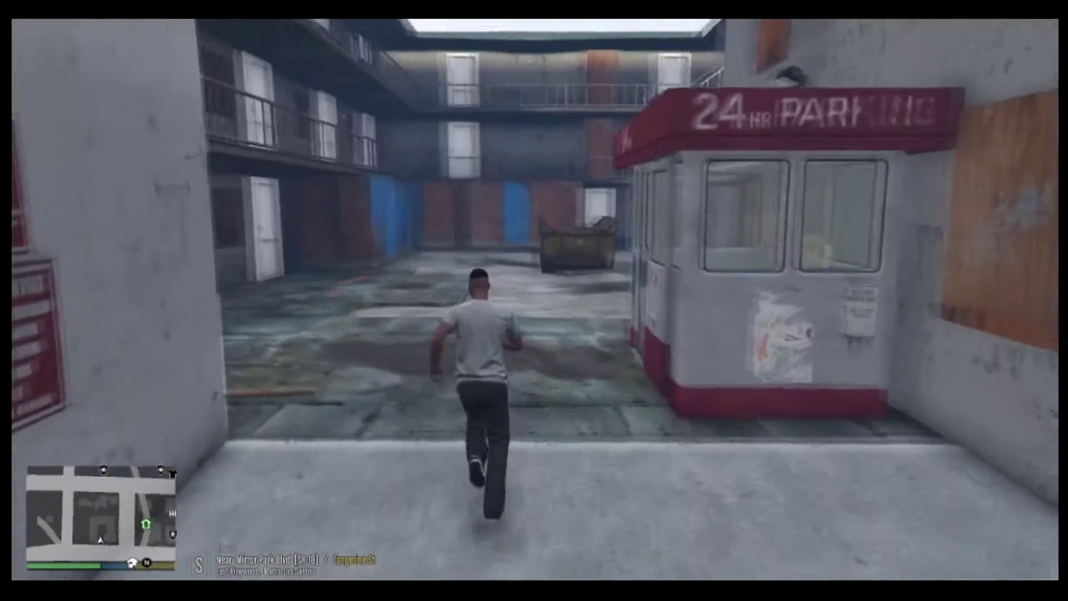
{"action": "key", "text": "w"}
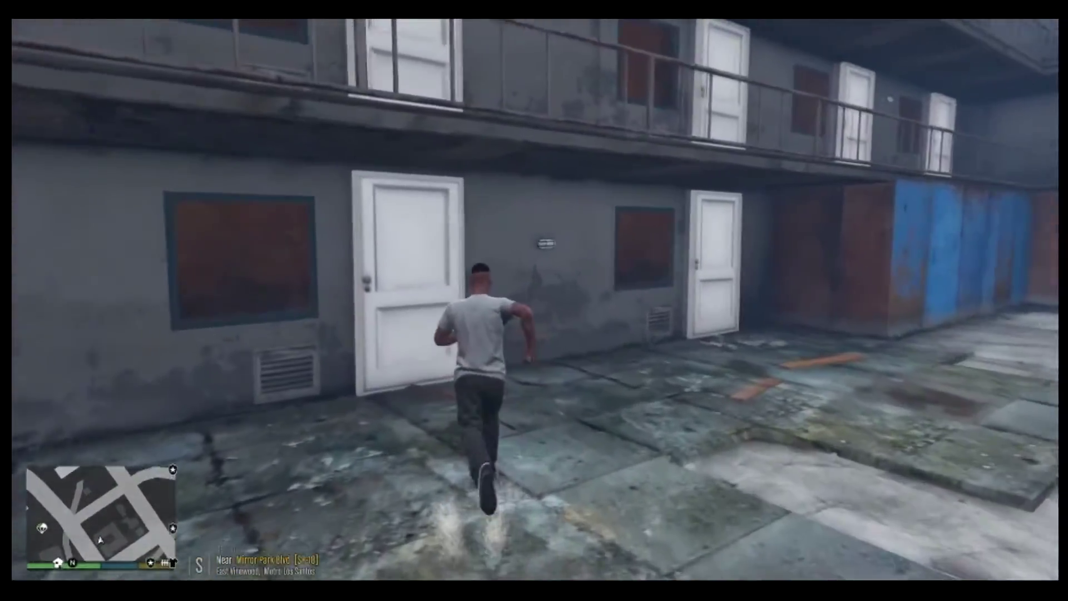
{"action": "key", "text": "w"}
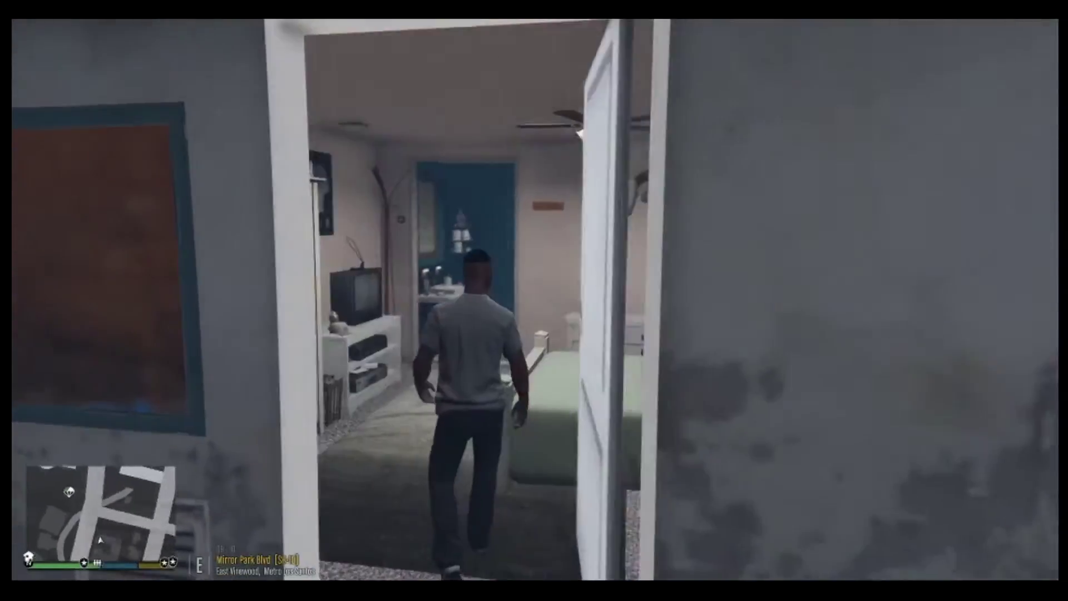
{"action": "key", "text": "w"}
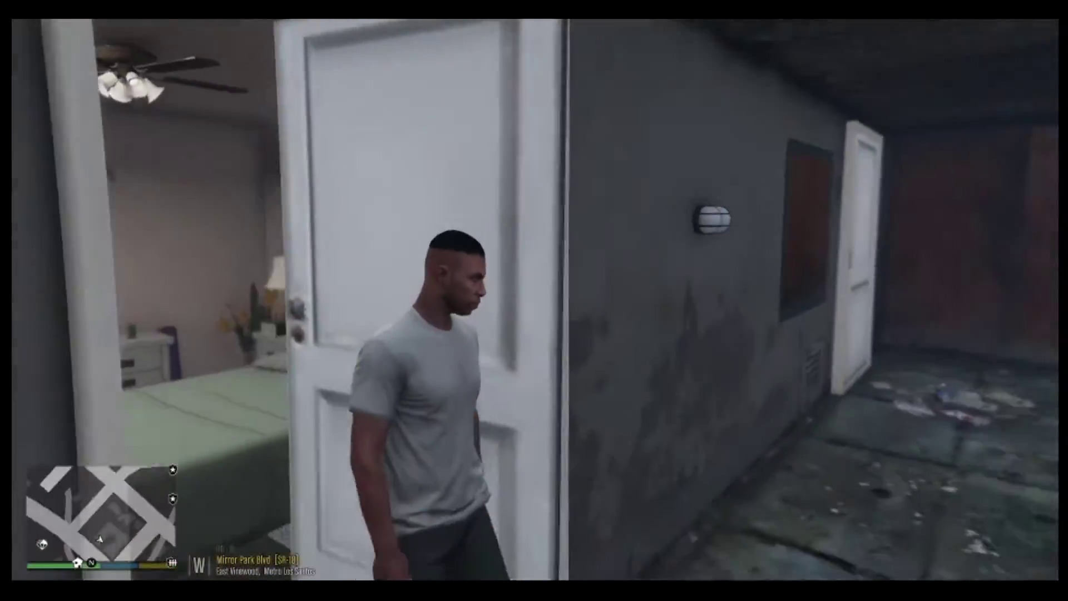
Cross the motel courtyard past the dumpster and check another ground-floor room through its openable door
{"action": "key", "text": "w"}
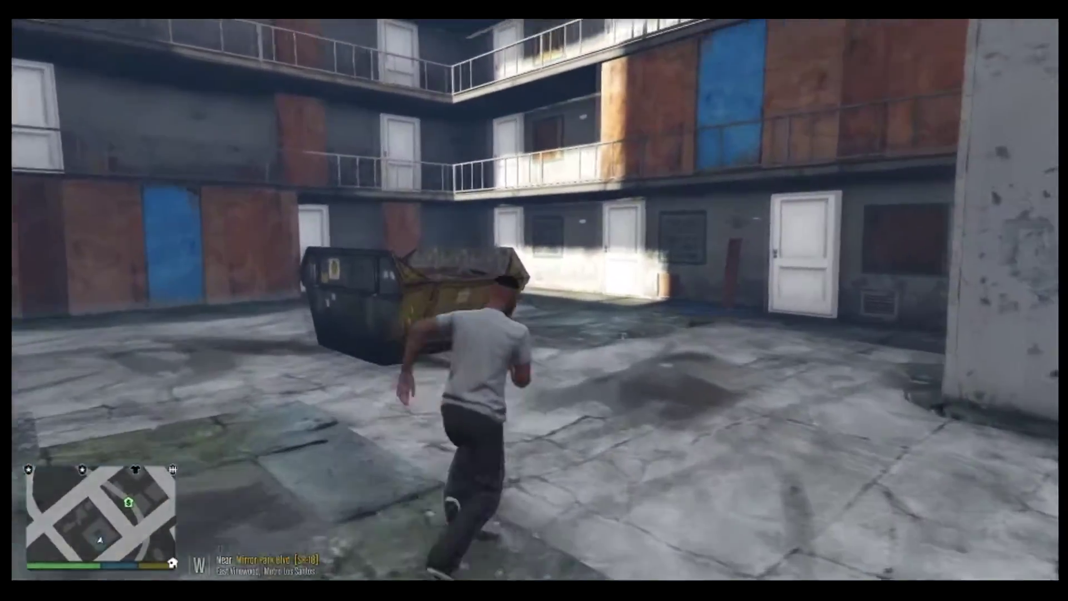
{"action": "key", "text": "w"}
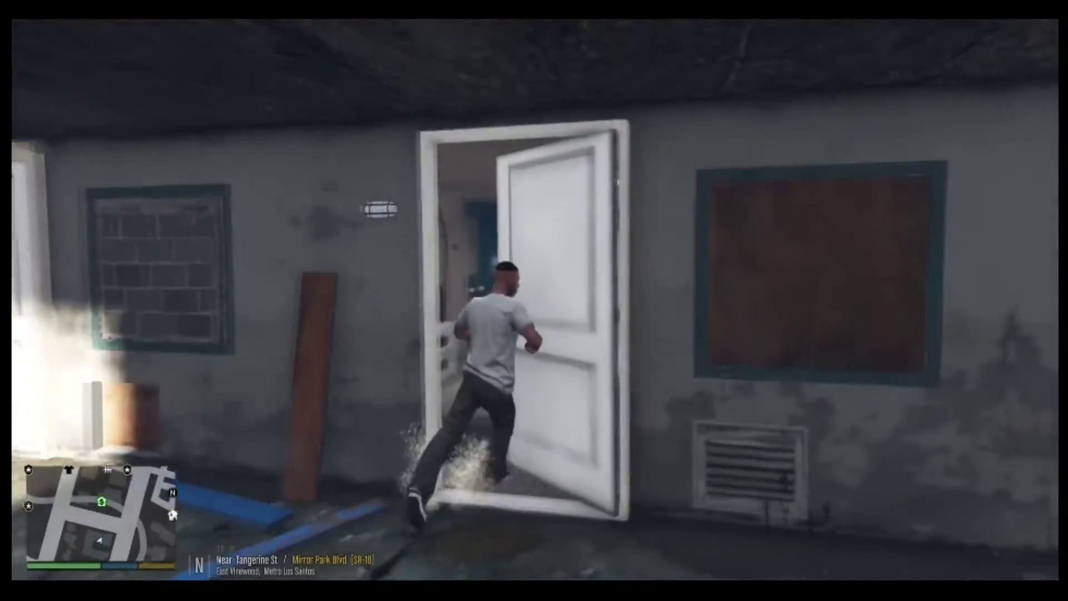
{"action": "key", "text": "w"}
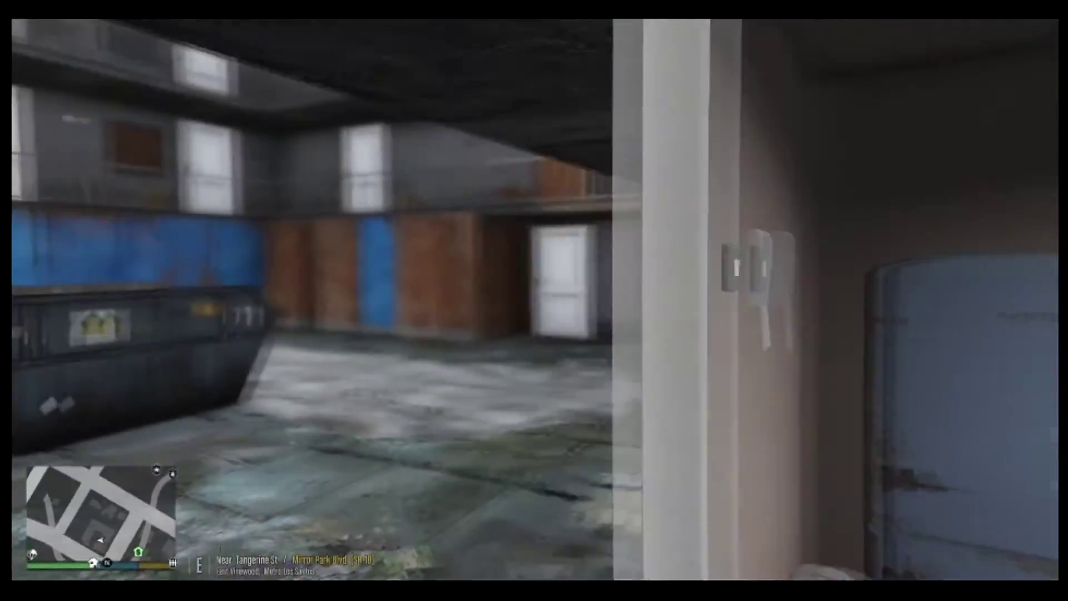
{"action": "key", "text": "w"}
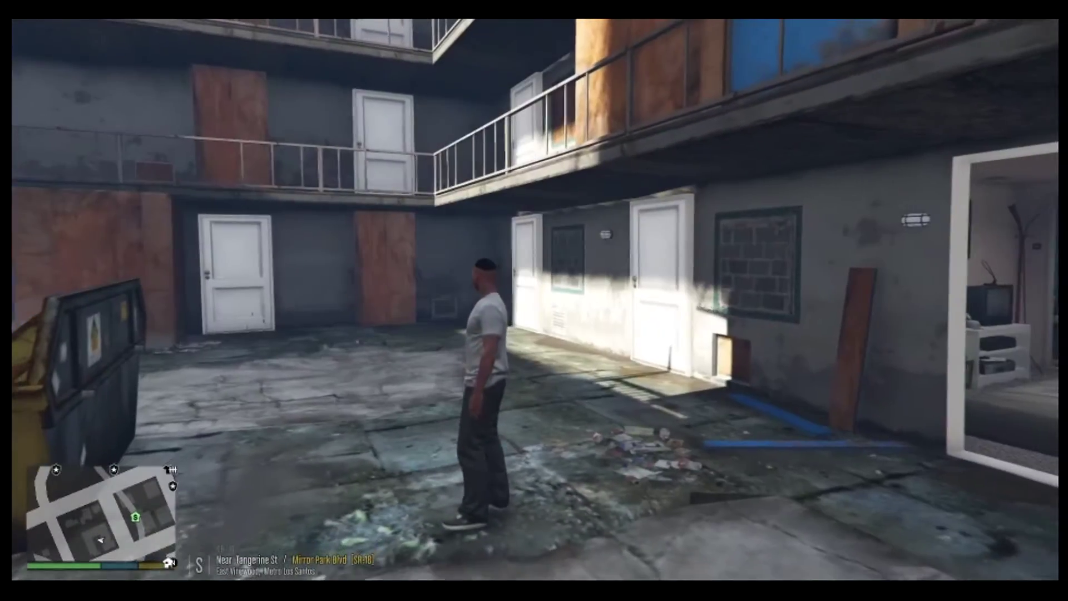
{"action": "key", "text": "w"}
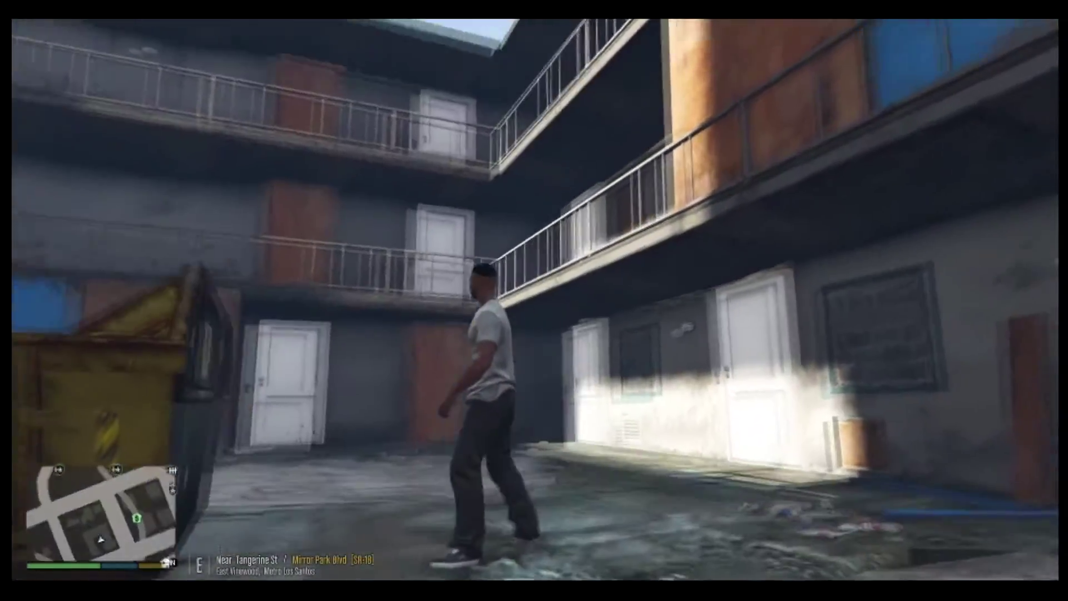
Run to the motel's corner stairwell beside the concrete pillar and climb the stairs to the second-floor landing
{"action": "key", "text": "w"}
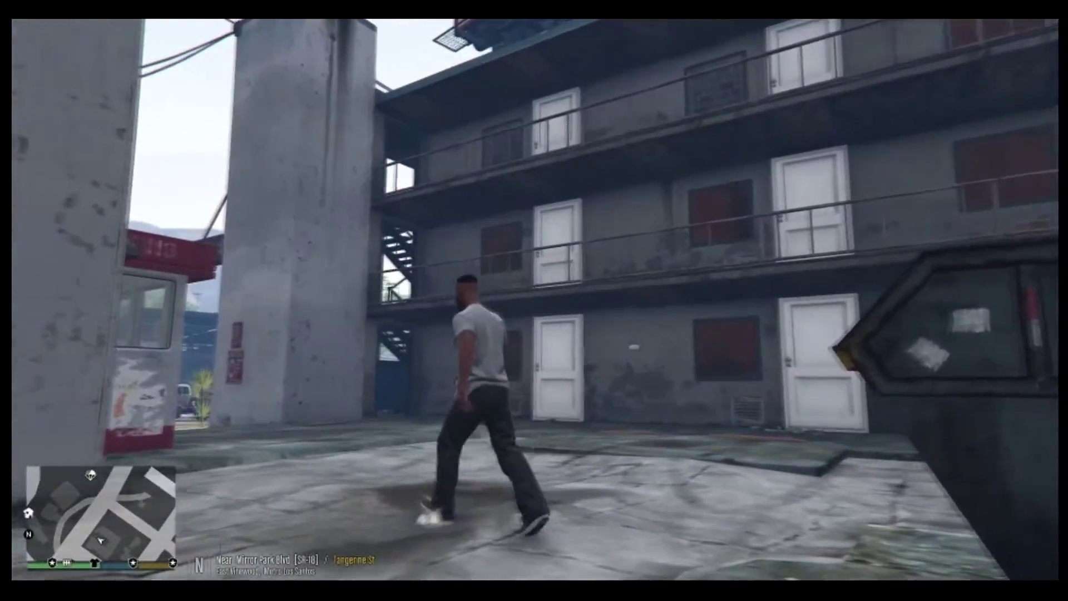
{"action": "key", "text": "w"}
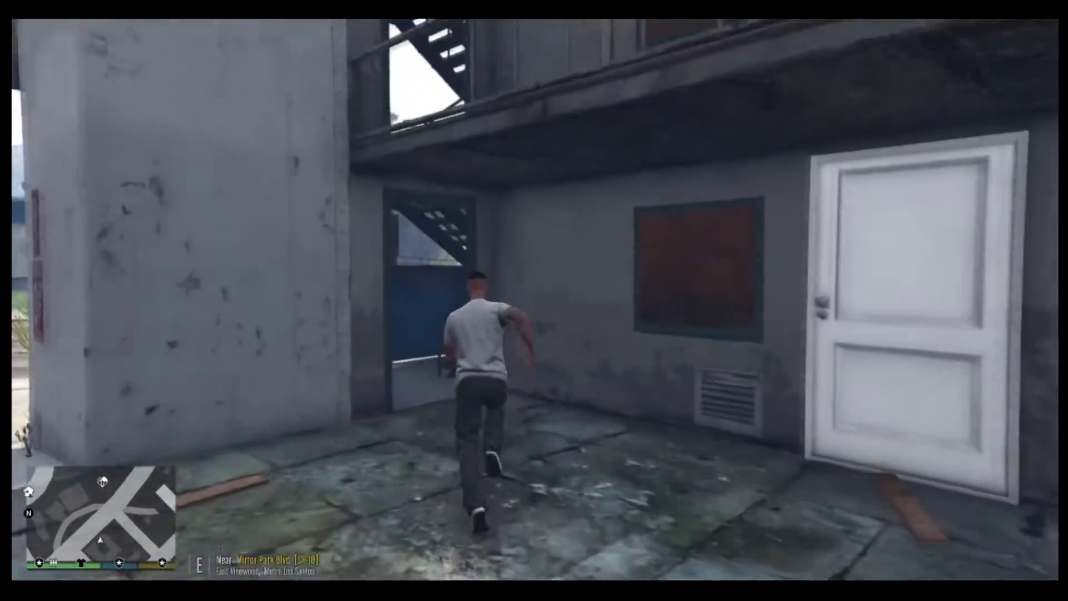
{"action": "key", "text": "w"}
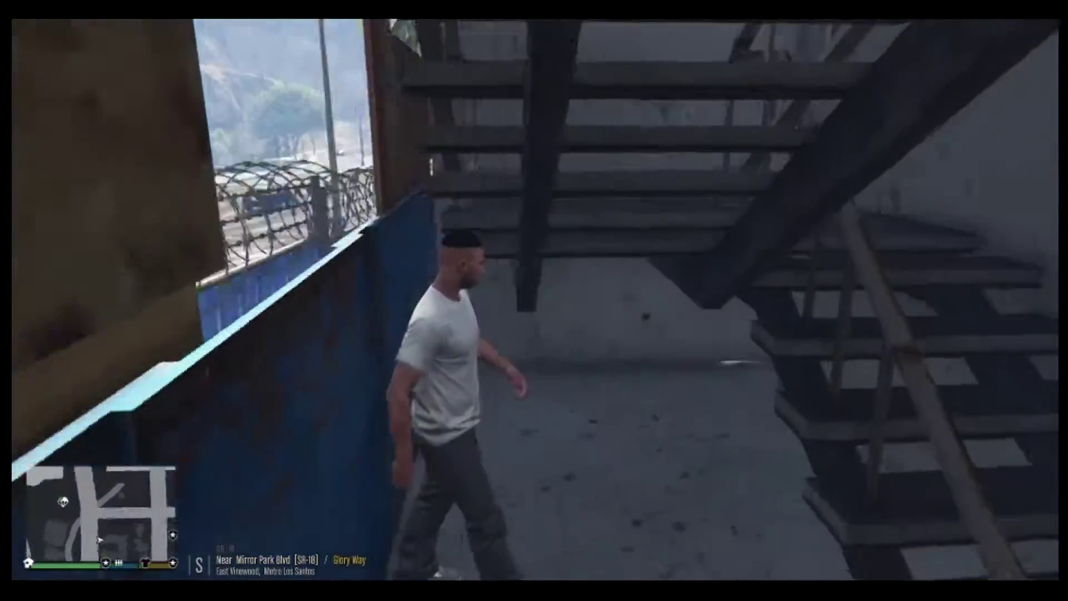
{"action": "key", "text": "w"}
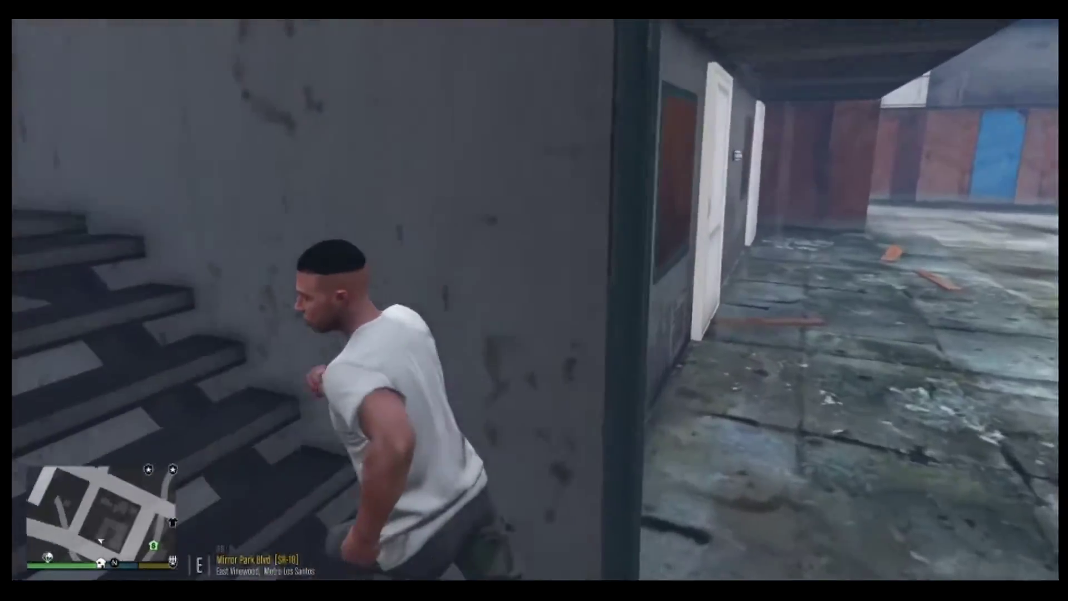
{"action": "key", "text": "w"}
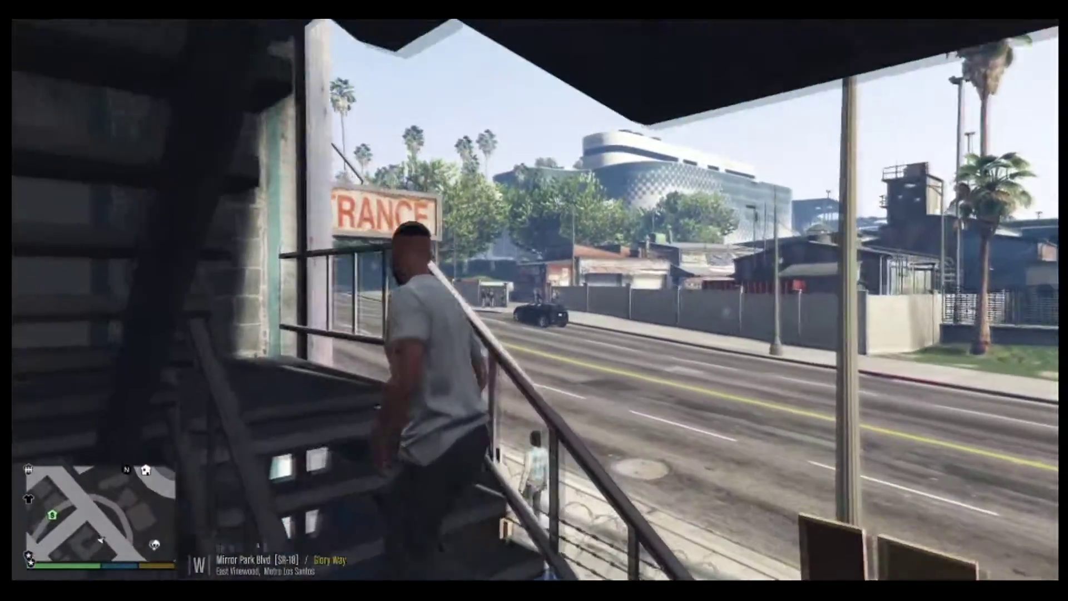
{"action": "key", "text": "w"}
{"action": "key", "text": "w"}
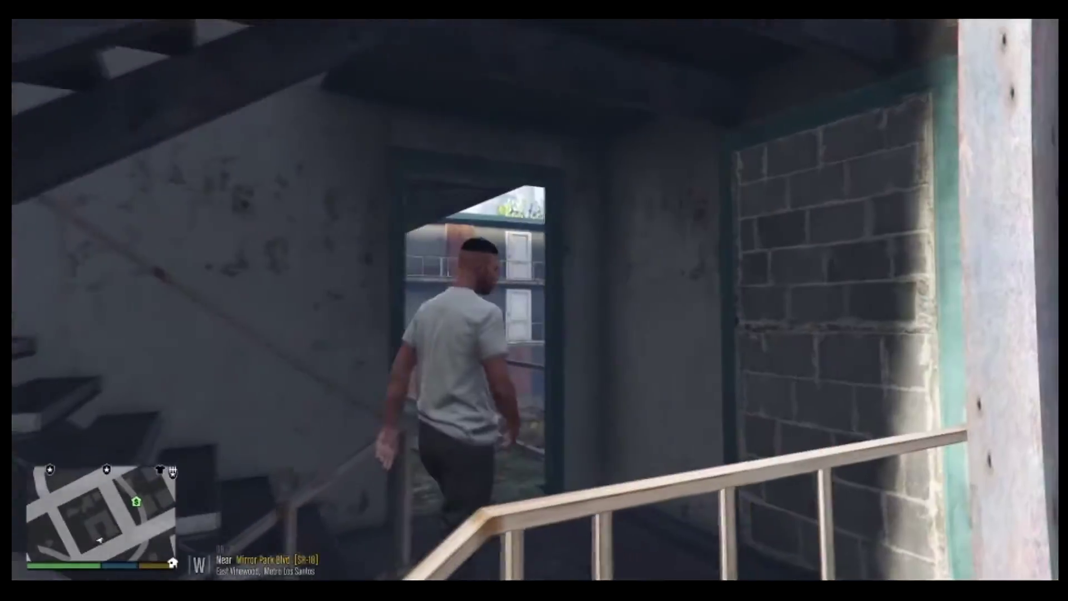
Follow the second-floor walkway, inspect the bedroom and blue-tiled bathroom of a room, and return outside to the railing
{"action": "key", "text": "w"}
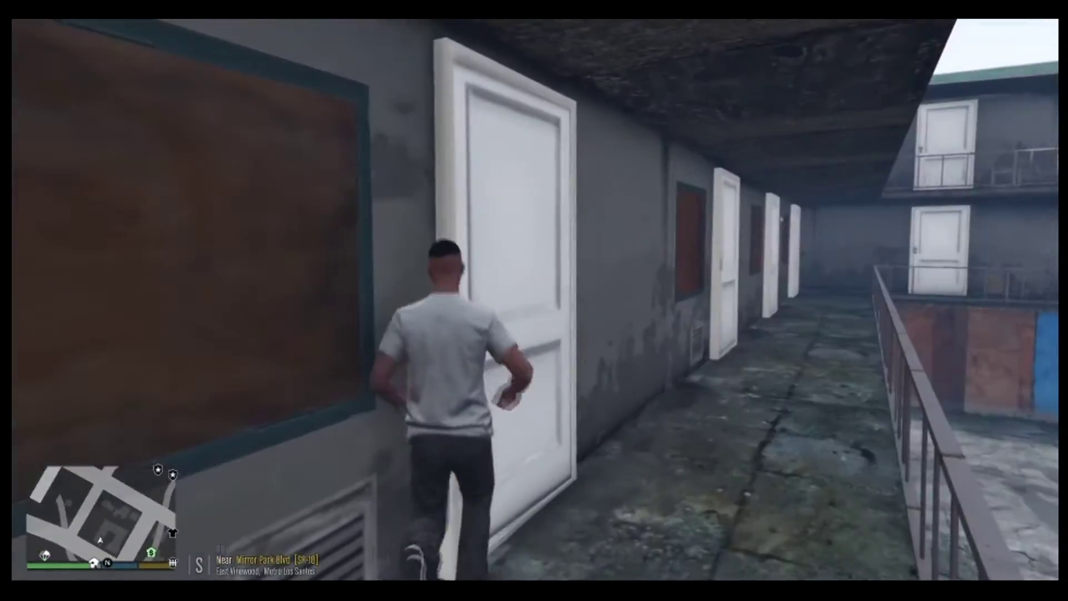
{"action": "key", "text": "w"}
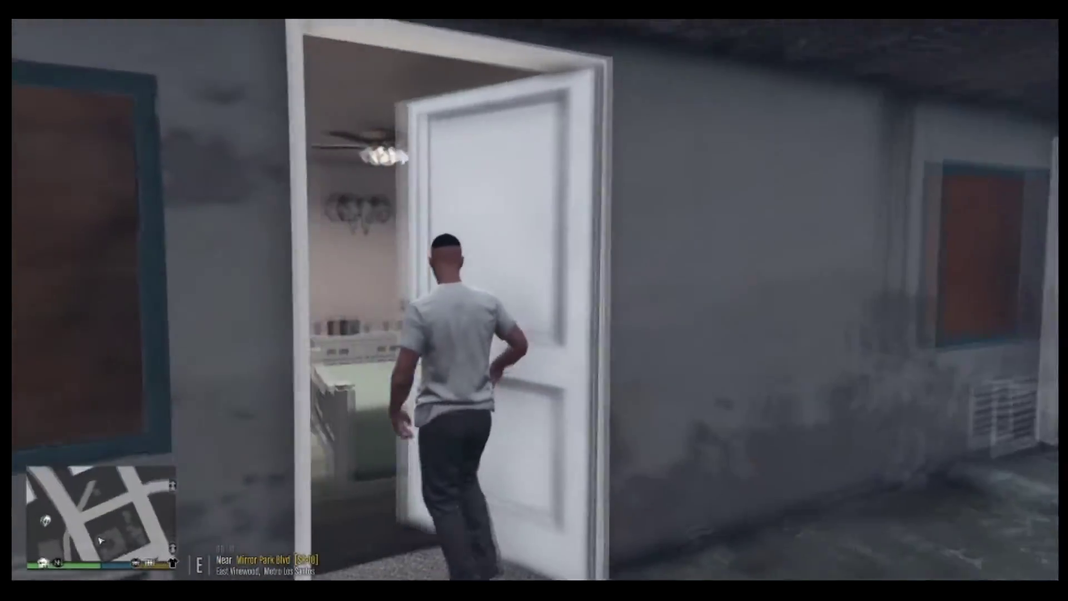
{"action": "key", "text": "w"}
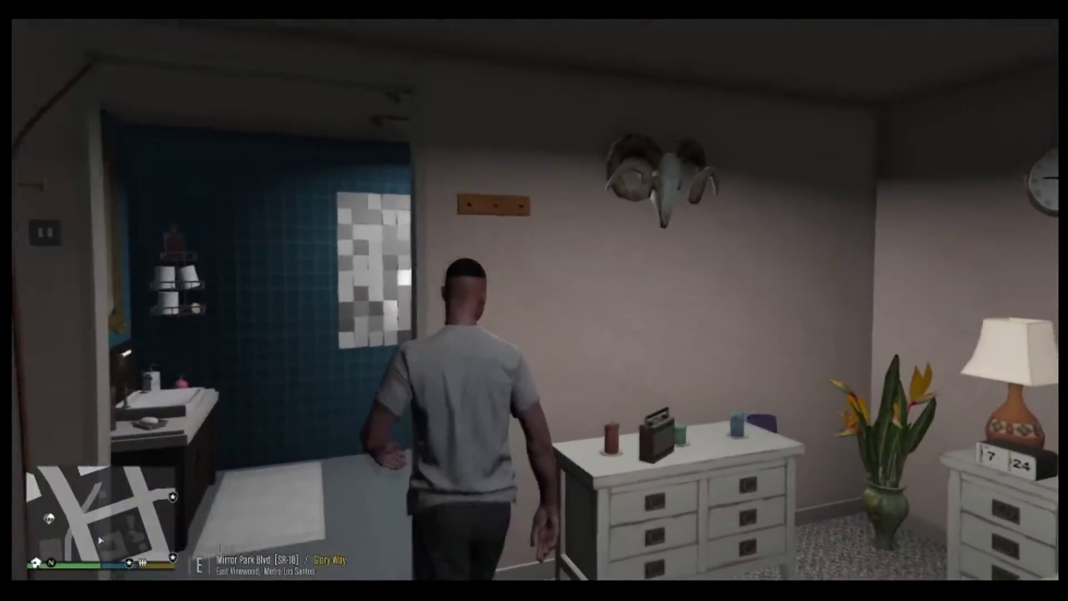
{"action": "key", "text": "w"}
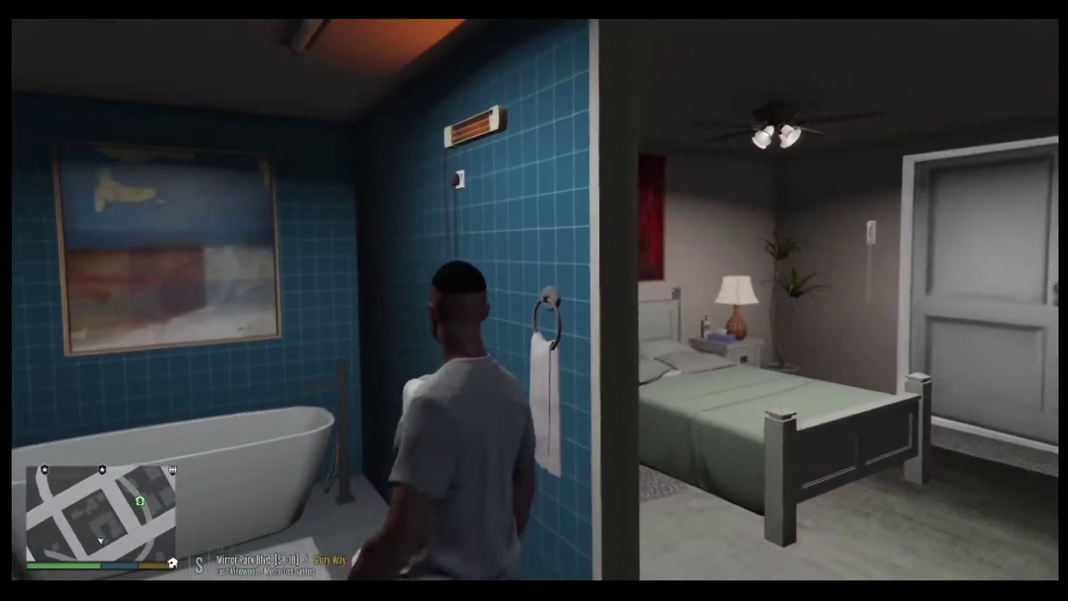
{"action": "key", "text": "s"}
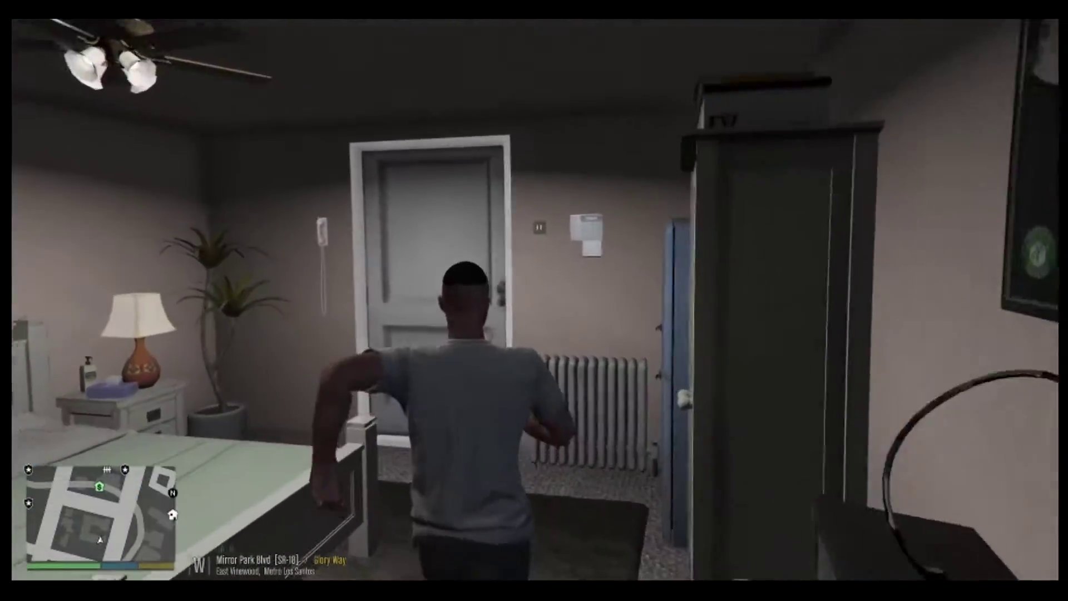
{"action": "key", "text": "w"}
{"action": "key", "text": "w"}
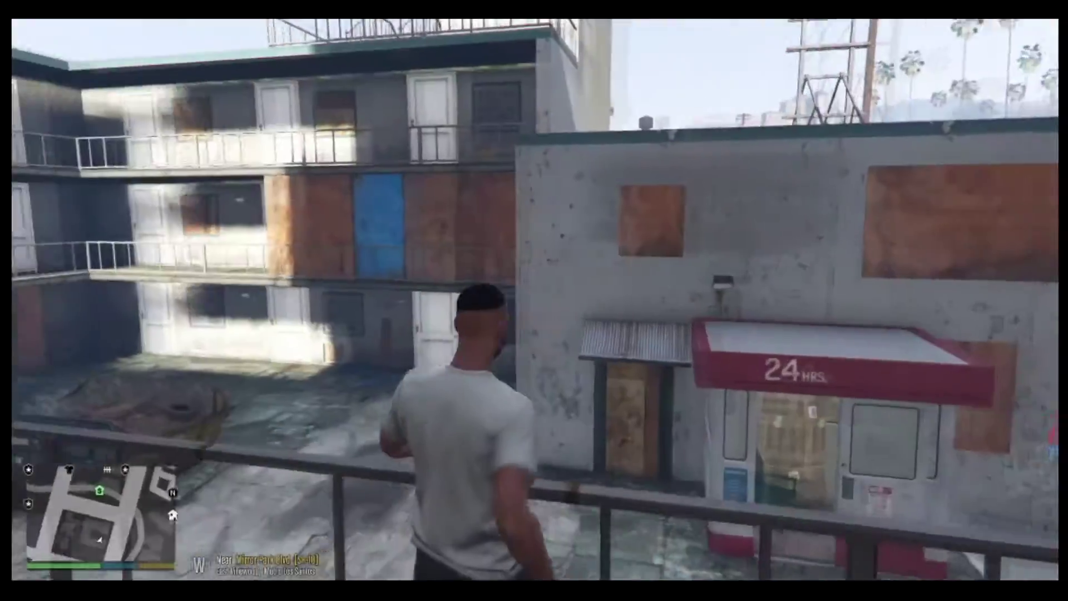
Go back down the stairwell and leave the courtyard past the 24 hrs booth to the sidewalk on Mirror Park Blvd
{"action": "key", "text": "a"}
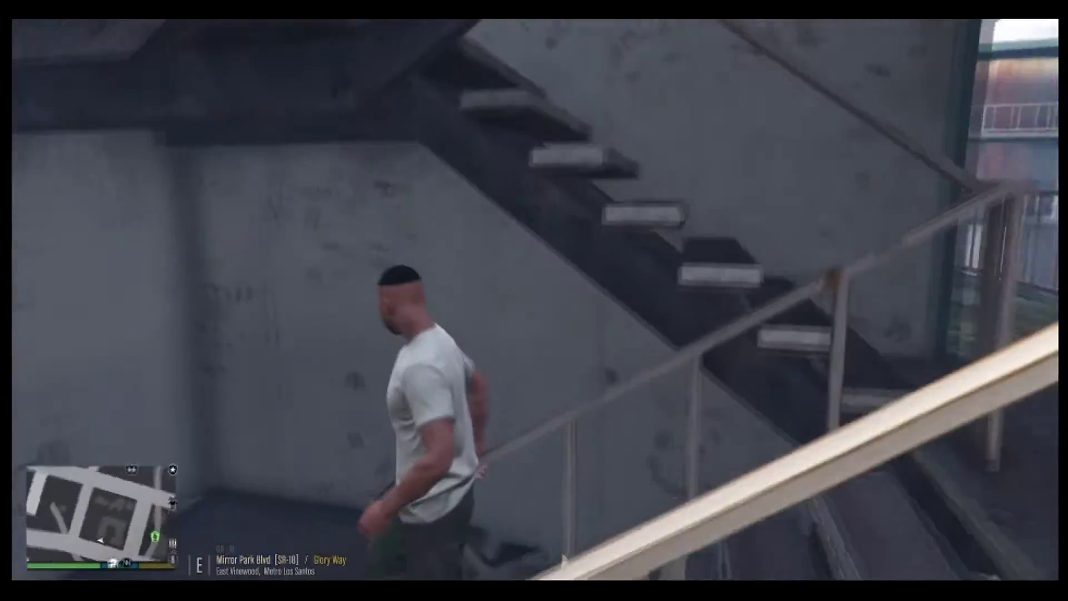
{"action": "key", "text": "w"}
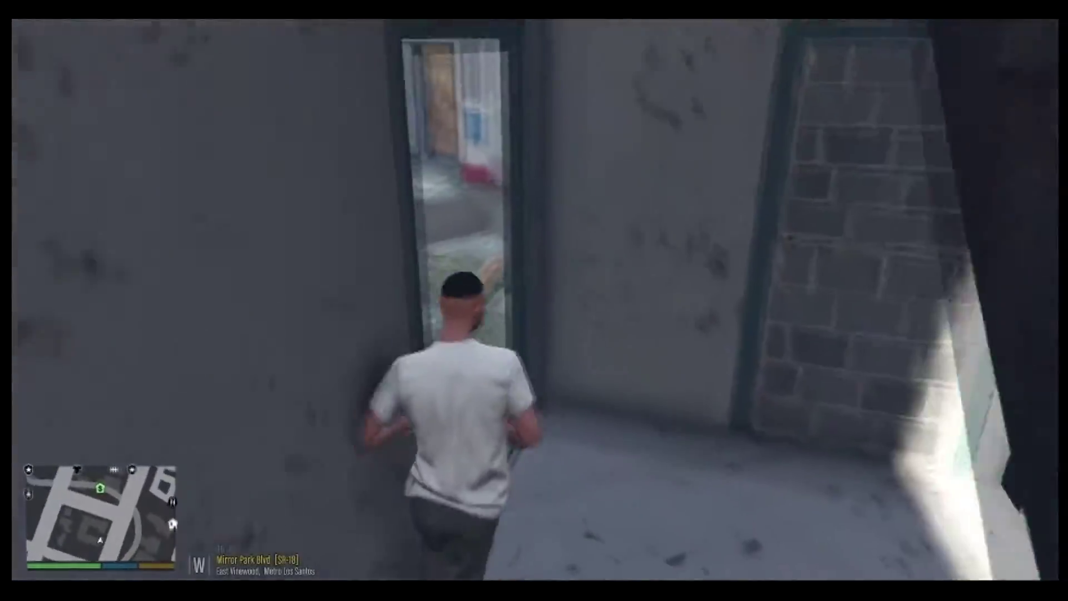
{"action": "key", "text": "w"}
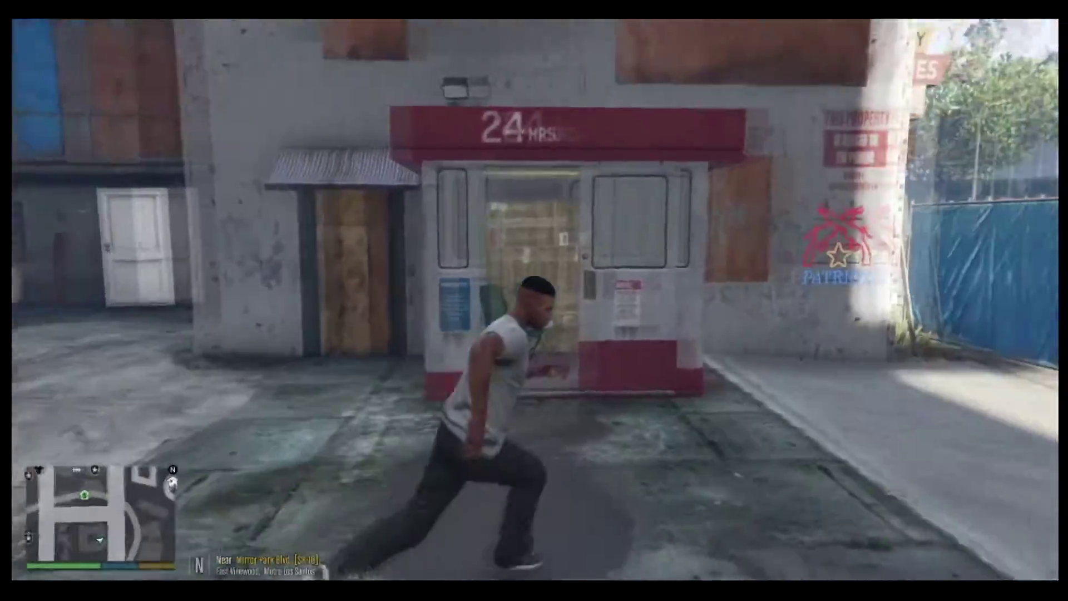
{"action": "key", "text": "w"}
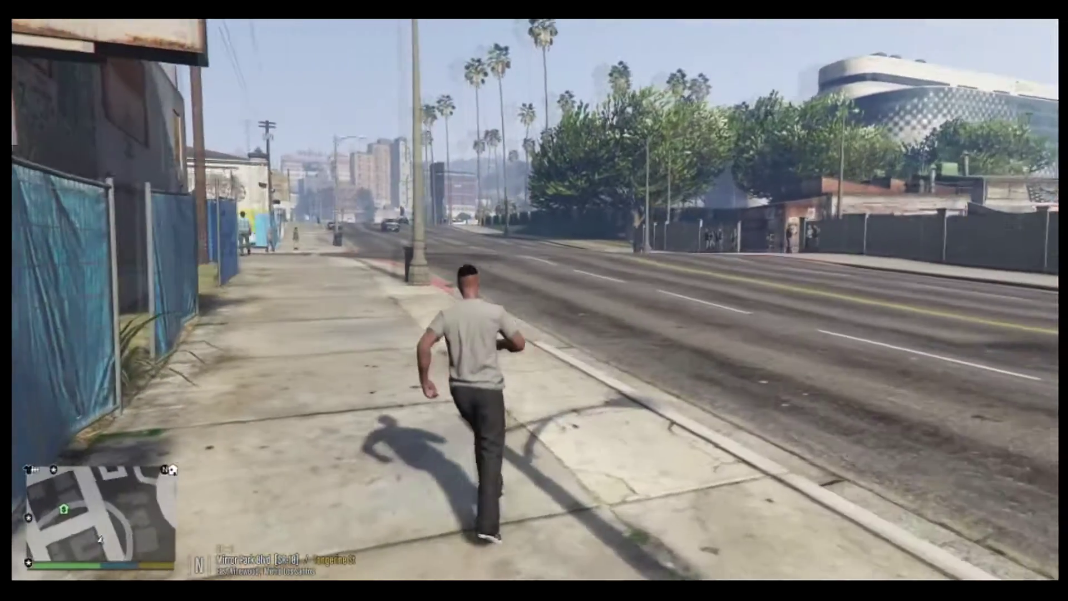
{"action": "key", "text": "w"}
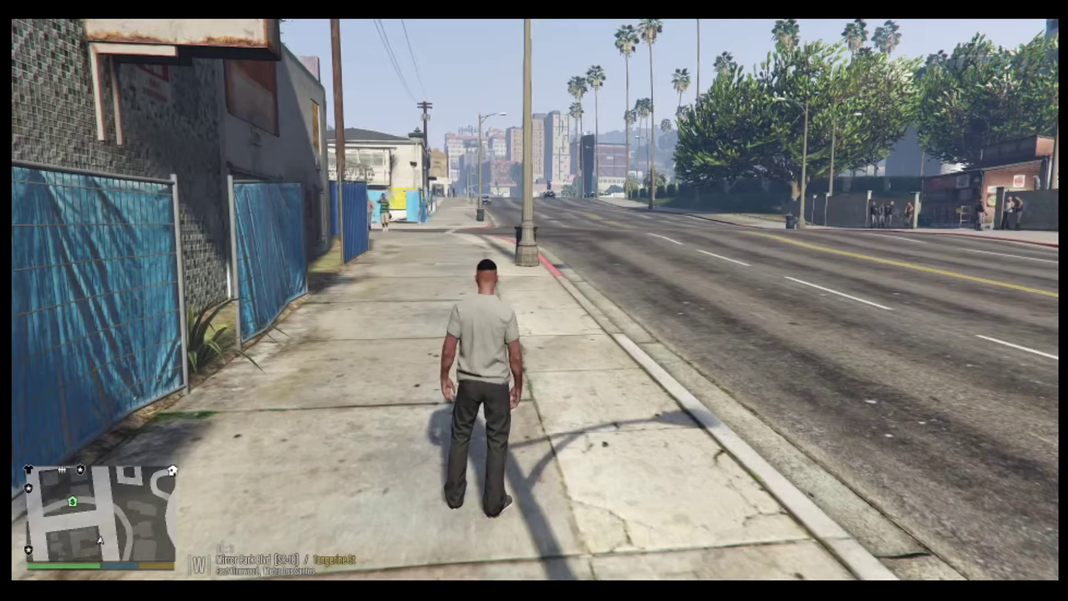
Enter Menyoo's Object Spooner mode and fly the free camera above the motel towards the neighbouring Downtown Cab Co. lot
{"action": "key", "text": "Escape"}
{"action": "key", "text": "Escape"}
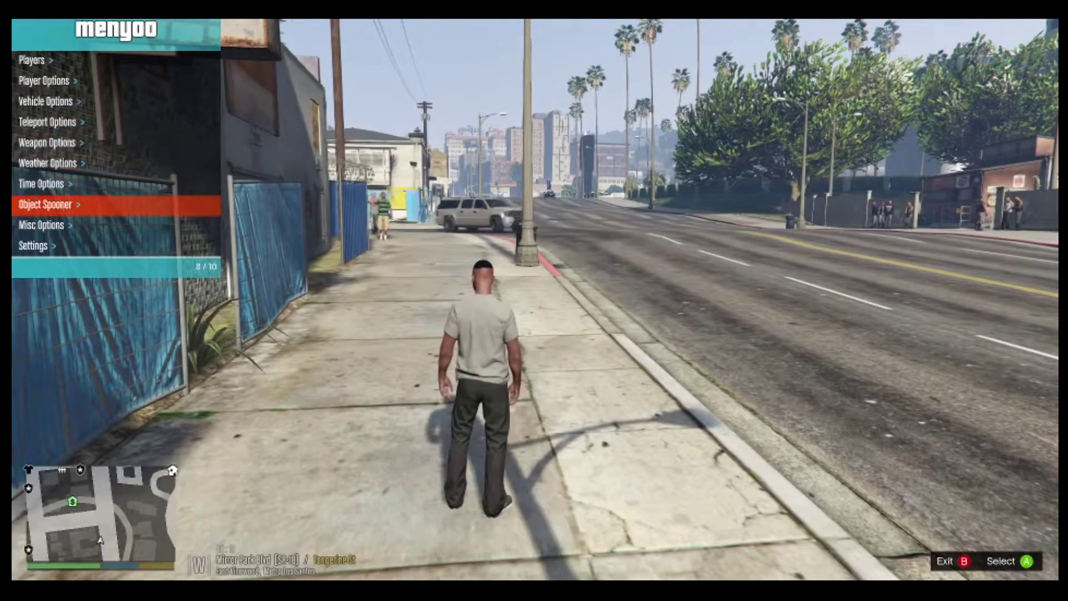
{"action": "key", "text": "Return"}
{"action": "key", "text": "s"}
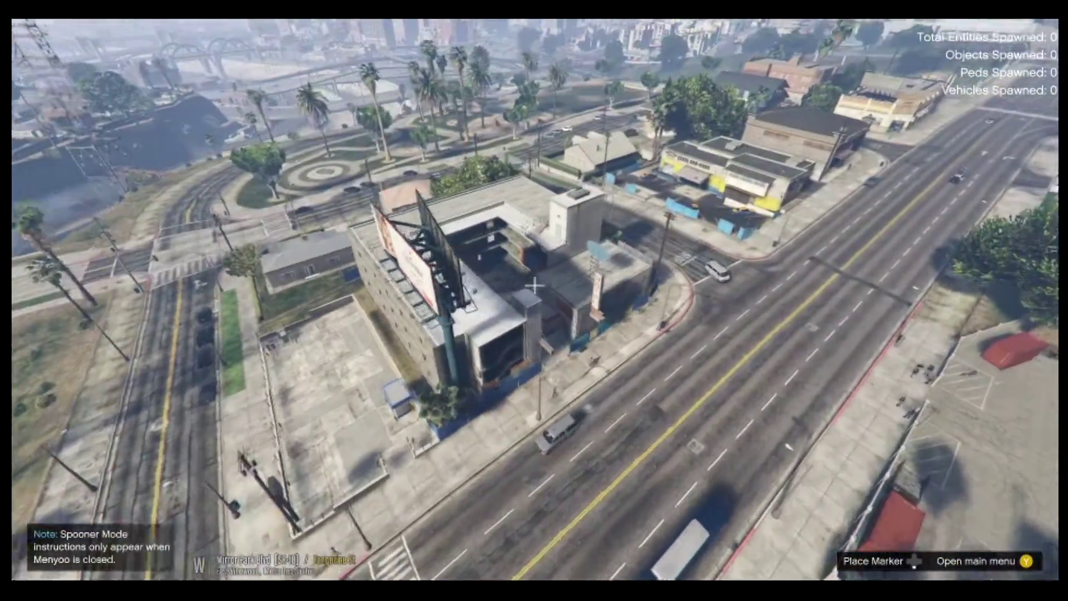
{"action": "key", "text": "d"}
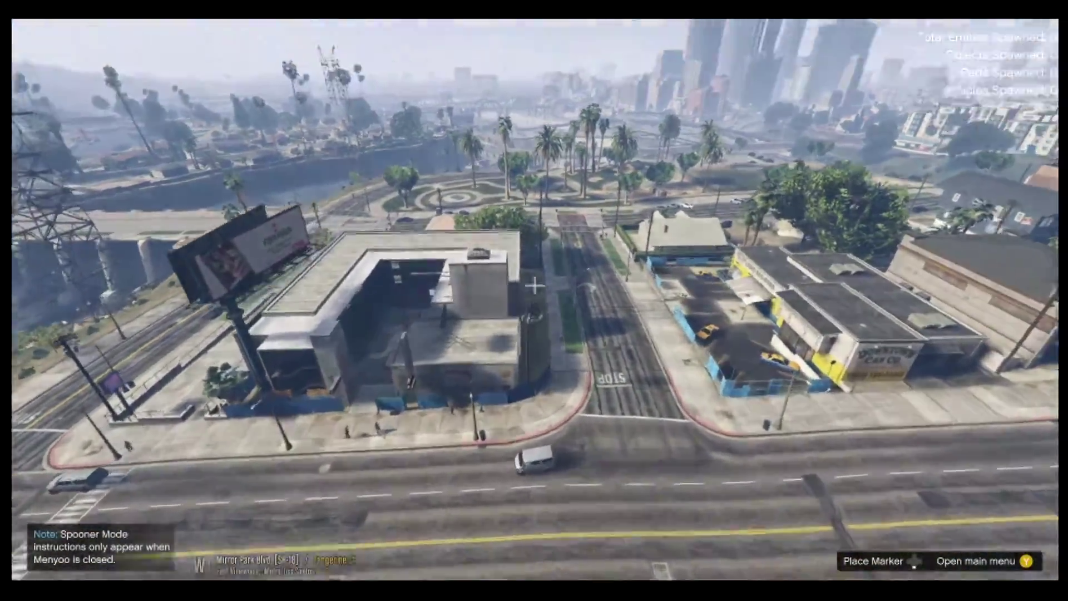
{"action": "key", "text": "w"}
{"action": "key", "text": "d"}
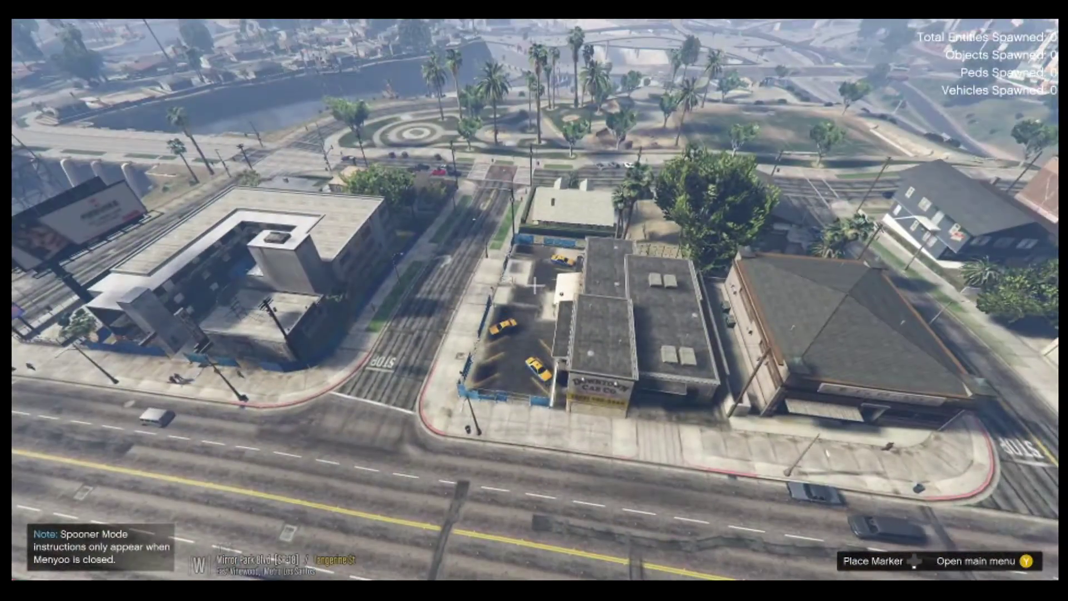
Examine the motel's roof, courtyard and street corner from above with the free camera
{"action": "key", "text": "a"}
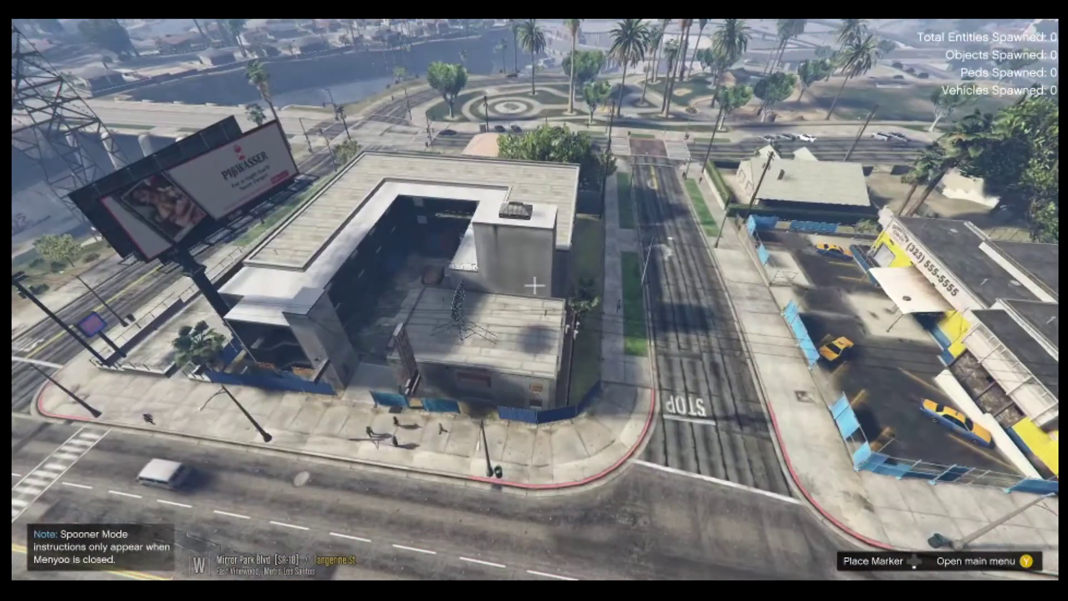
{"action": "key", "text": "s"}
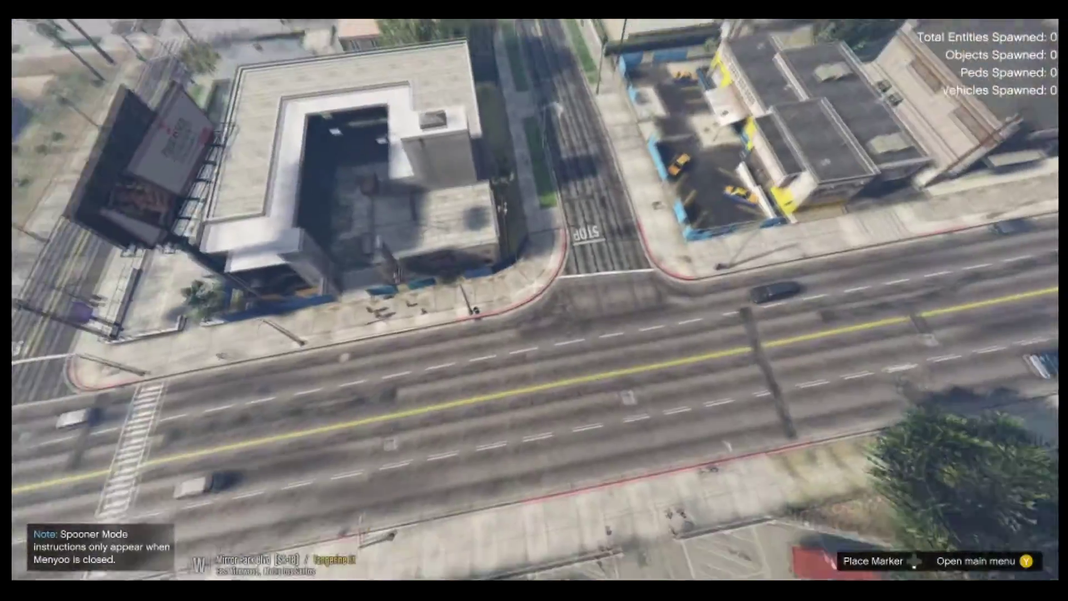
{"action": "key", "text": "a"}
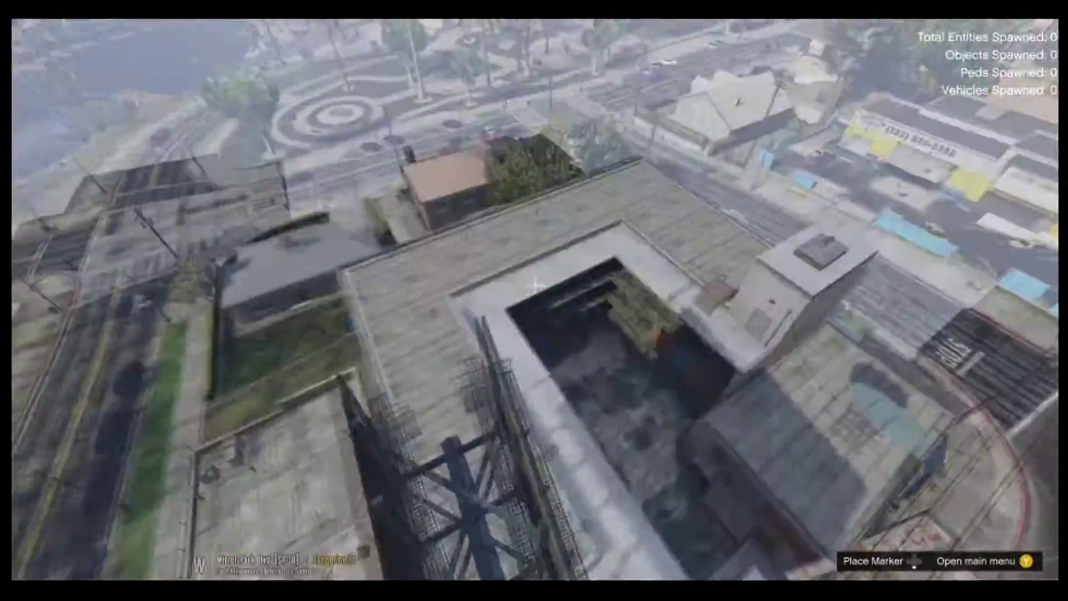
{"action": "key", "text": "d"}
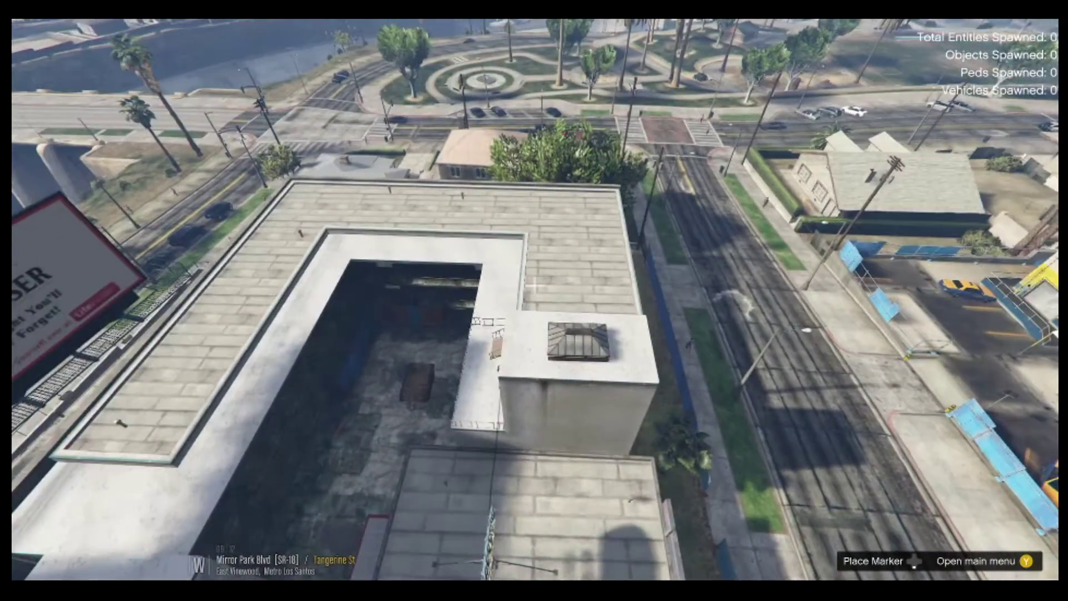
{"action": "key", "text": "s"}
{"action": "key", "text": "d"}
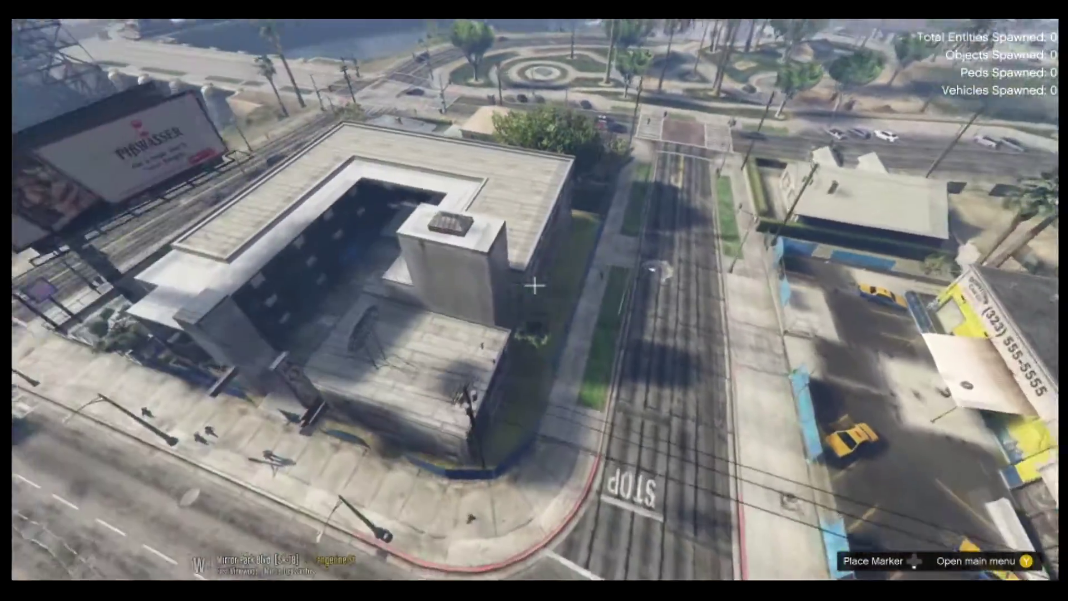
{"action": "key", "text": "d"}
Examine the side street between the motel and Downtown Cab Co. and the cab company's building and parking lot from above
{"action": "key", "text": "a"}
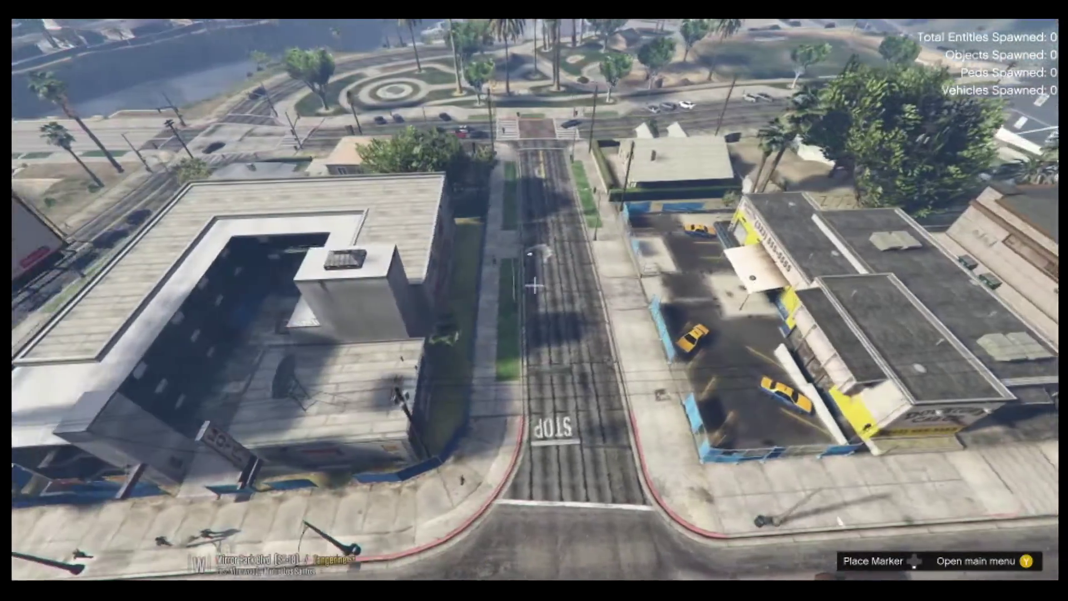
{"action": "key", "text": "d"}
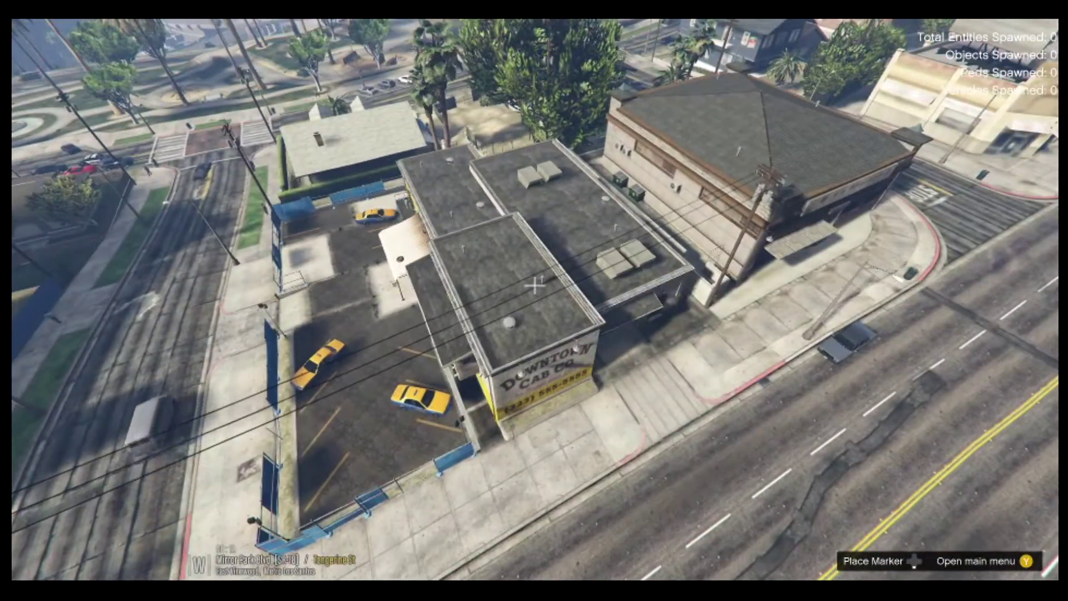
{"action": "key", "text": "a"}
{"action": "key", "text": "d"}
{"action": "key", "text": "a"}
{"action": "key", "text": "d"}
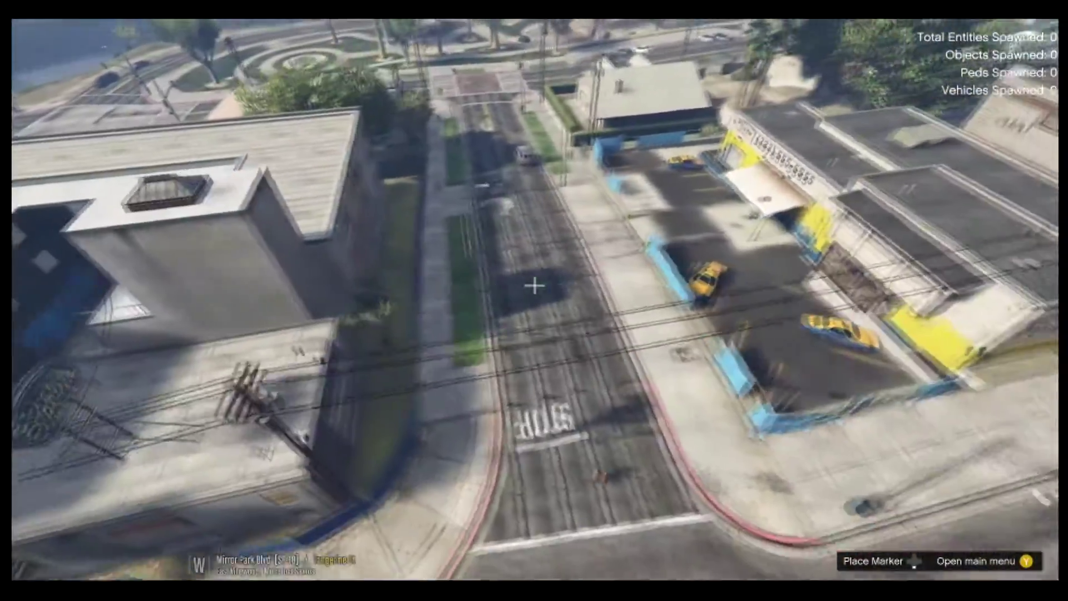
{"action": "key", "text": "d"}
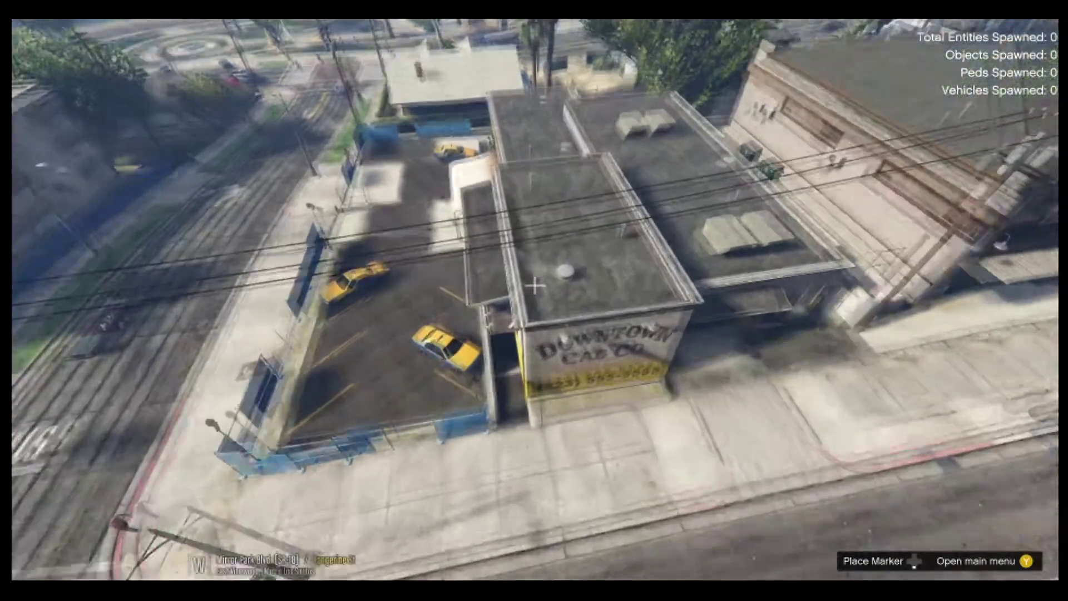
Examine the Downtown Cab Co. facade, roof and parking lot and the motel's upper walkway with the free camera
{"action": "key", "text": "w"}
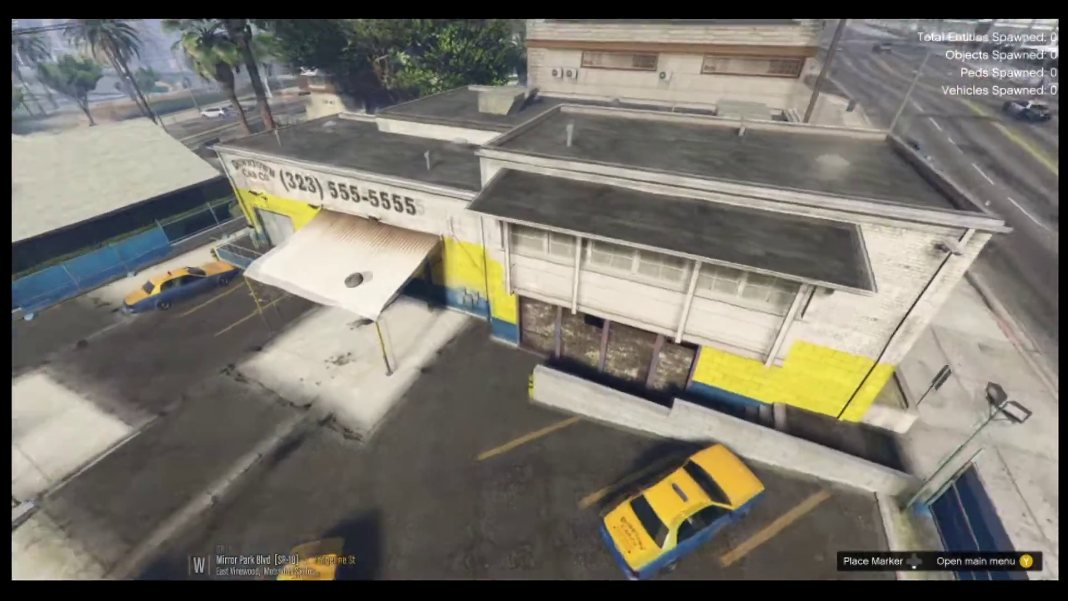
{"action": "key", "text": "d"}
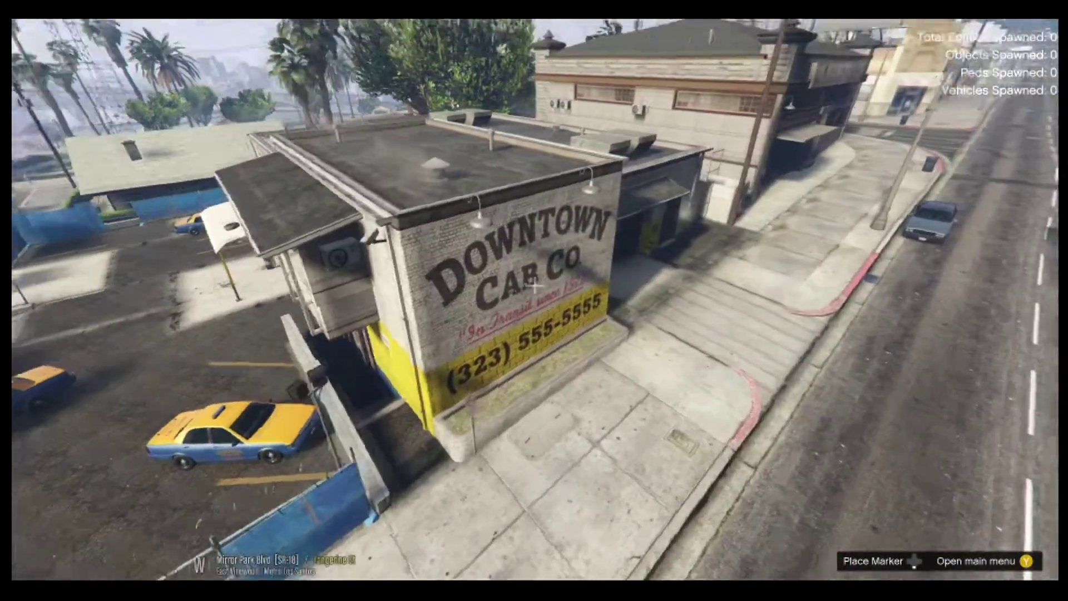
{"action": "key", "text": "w"}
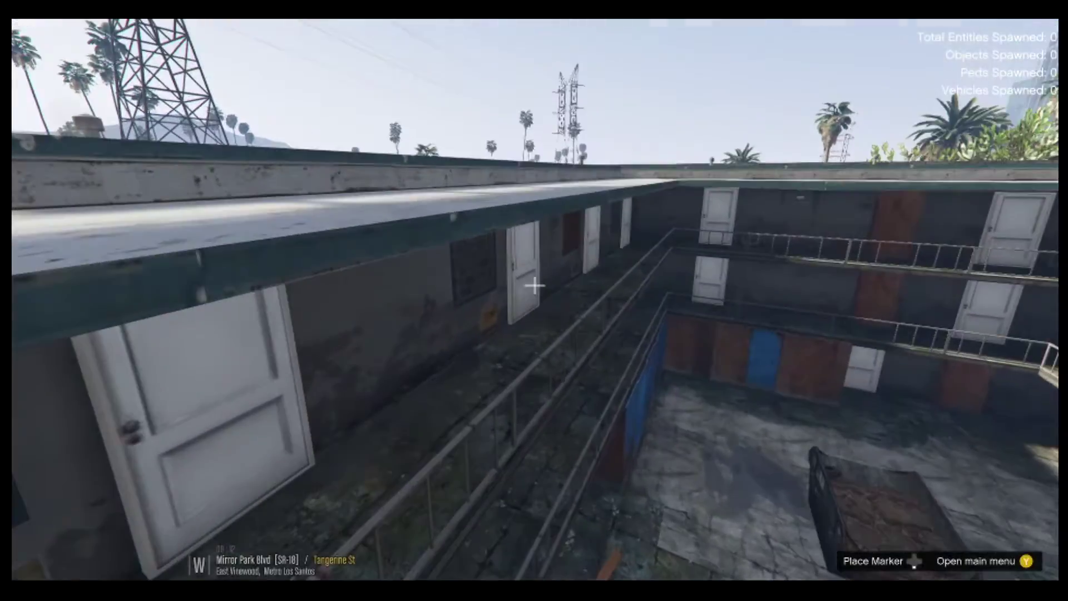
{"action": "key", "text": "w"}
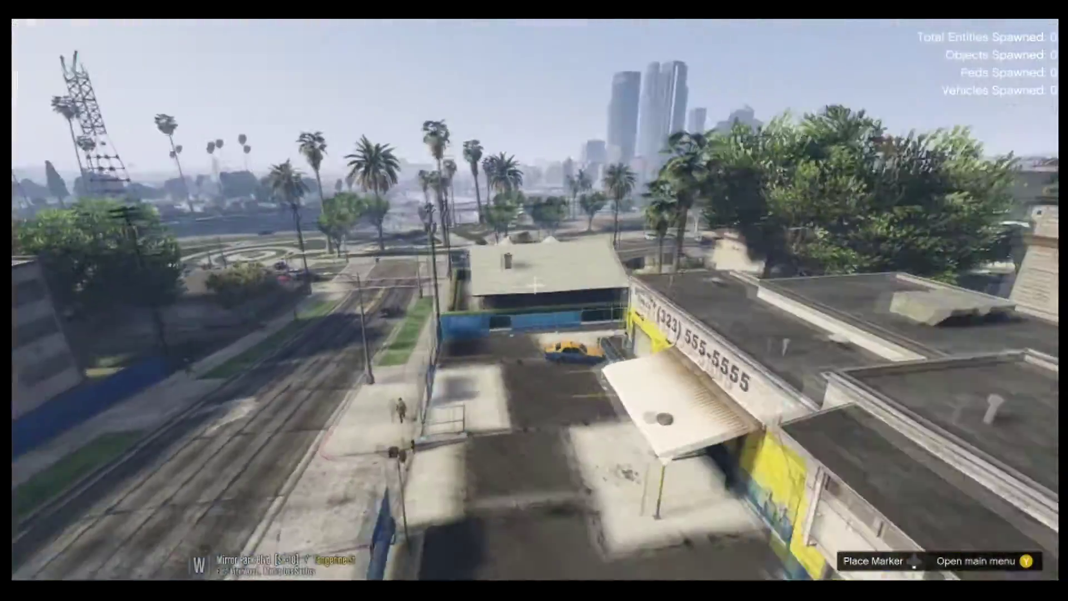
{"action": "key", "text": "a"}
{"action": "key", "text": "d"}
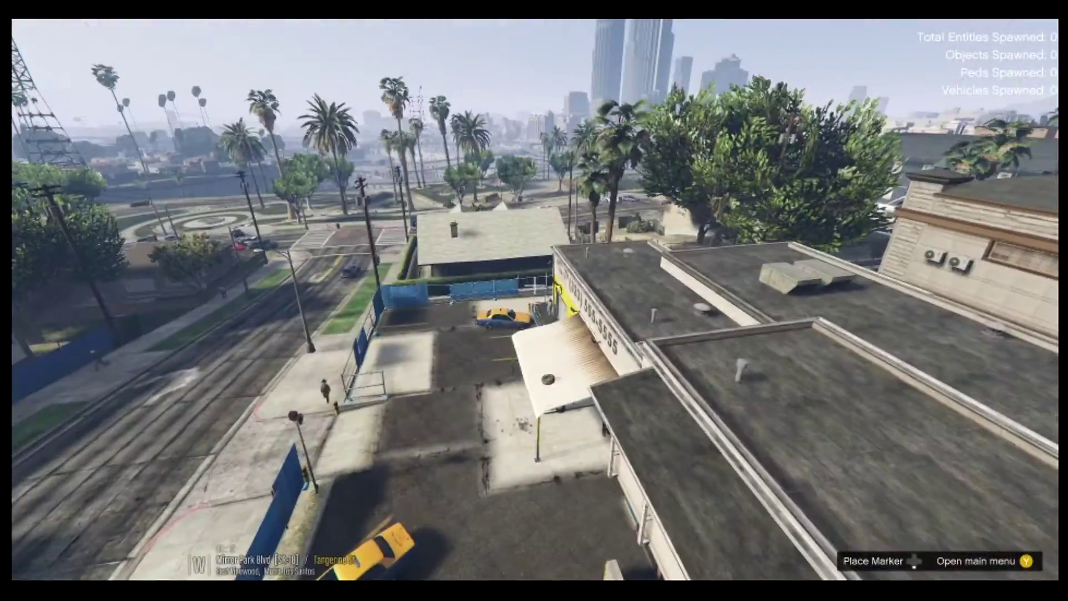
{"action": "key", "text": "a"}
{"action": "key", "text": "d"}
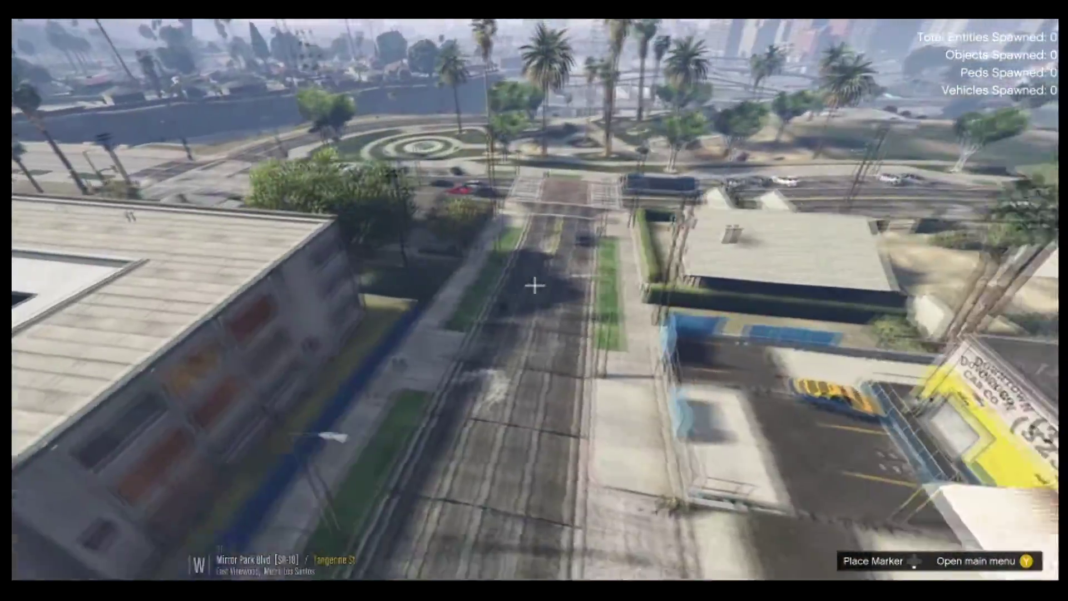
Fly the free camera over the motel's roof, the side street and the cab lot's sidewalk to the Starlite Motel sign
{"action": "key", "text": "a"}
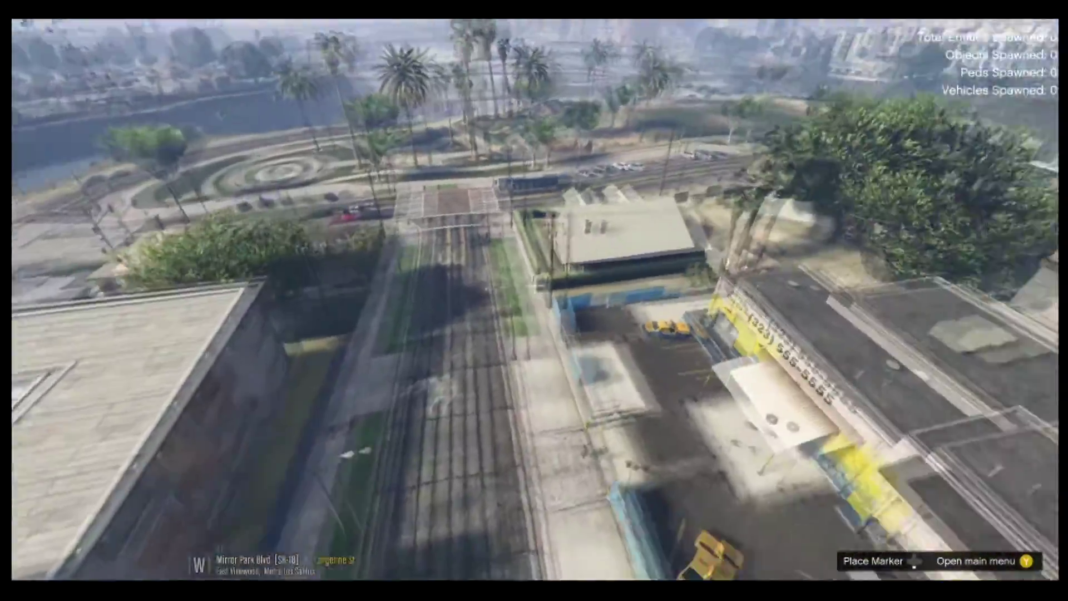
{"action": "key", "text": "a"}
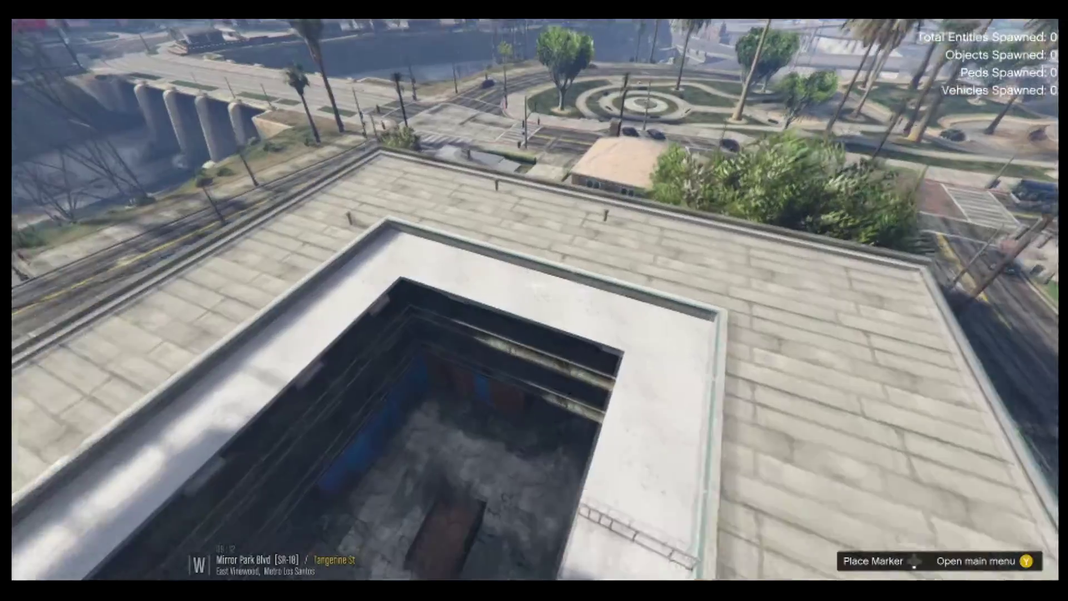
{"action": "key", "text": "d"}
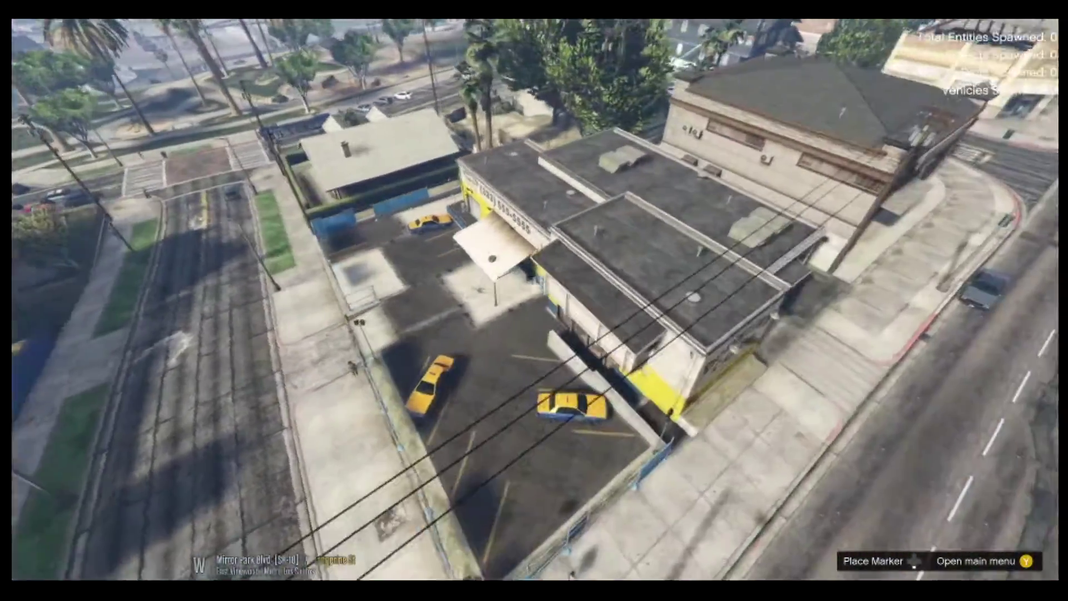
{"action": "key", "text": "w"}
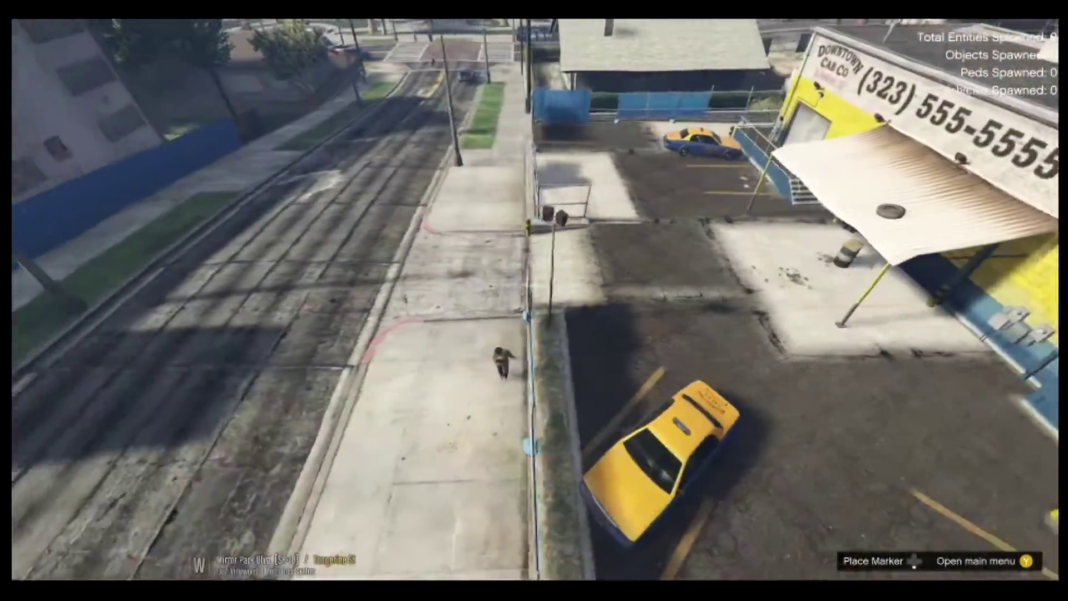
{"action": "key", "text": "a"}
{"action": "key", "text": "w"}
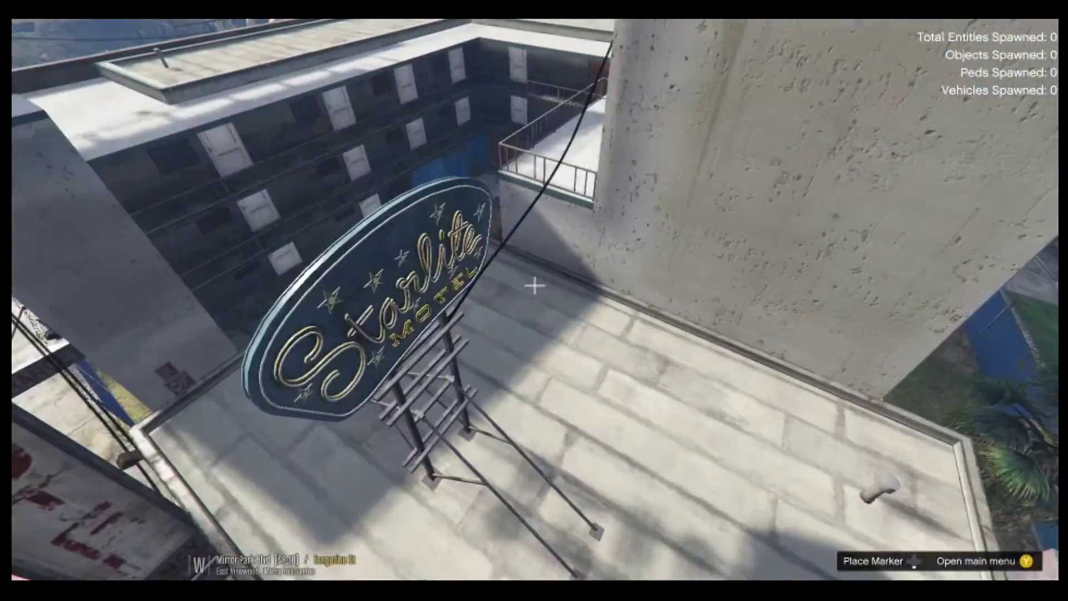
Inspect the motel courtyard's doors, walkways and stairwell with the free camera, then pull back to the street entrance
{"action": "key", "text": "d"}
{"action": "key", "text": "w"}
{"action": "key", "text": "w"}
{"action": "key", "text": "s"}
{"action": "key", "text": "a"}
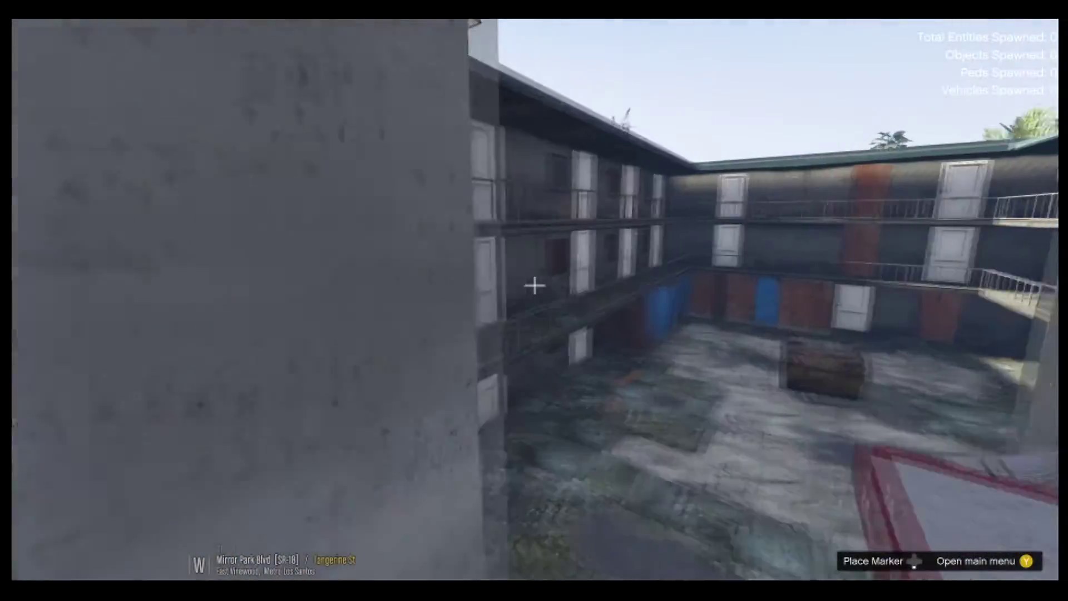
{"action": "key", "text": "w"}
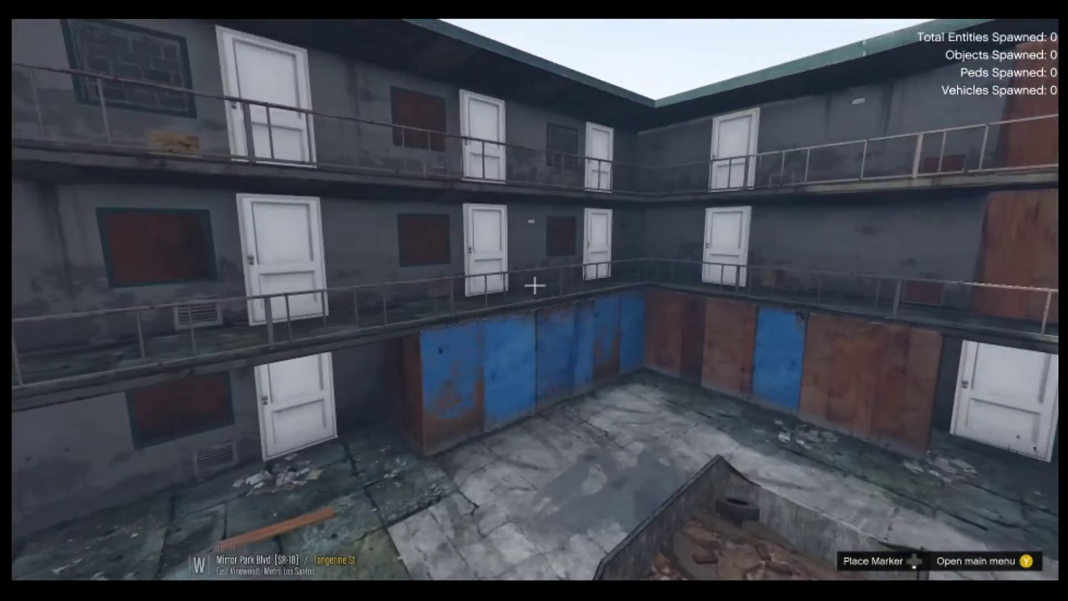
{"action": "key", "text": "s"}
{"action": "key", "text": "w"}
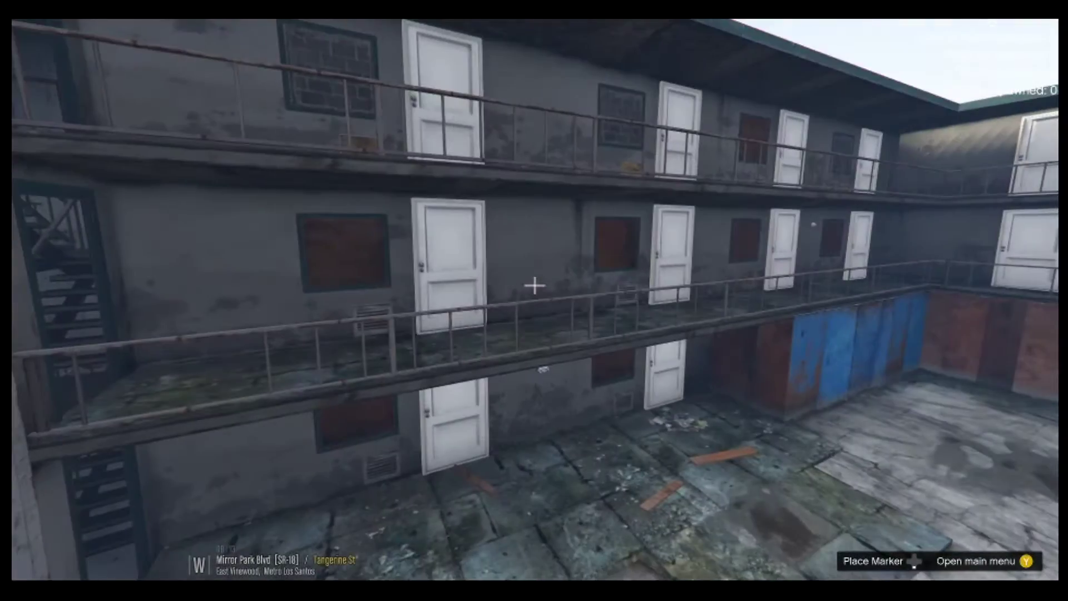
{"action": "key", "text": "w"}
{"action": "key", "text": "d"}
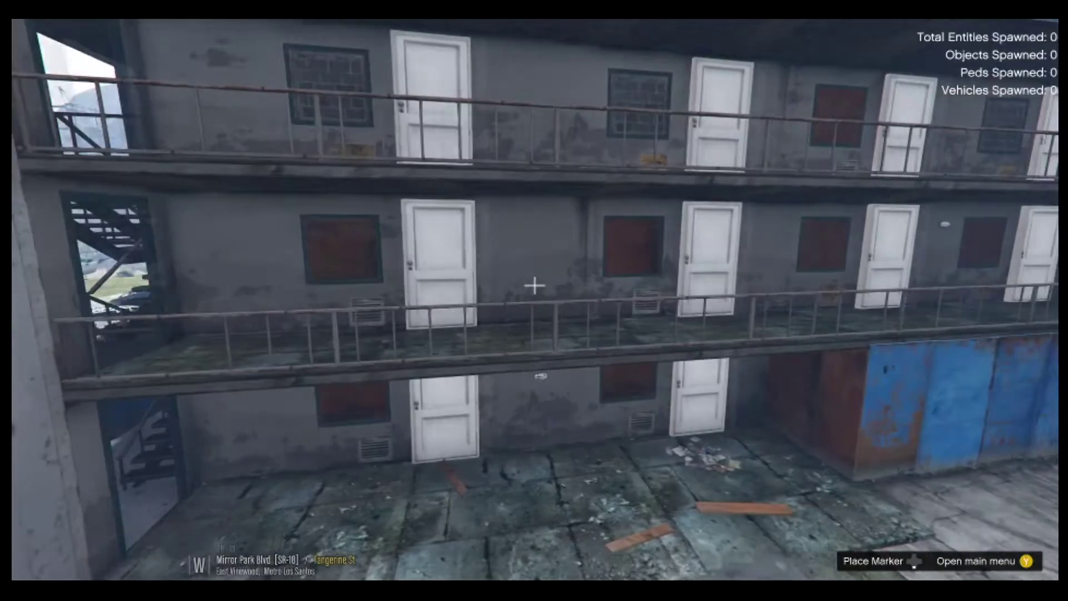
{"action": "key", "text": "s"}
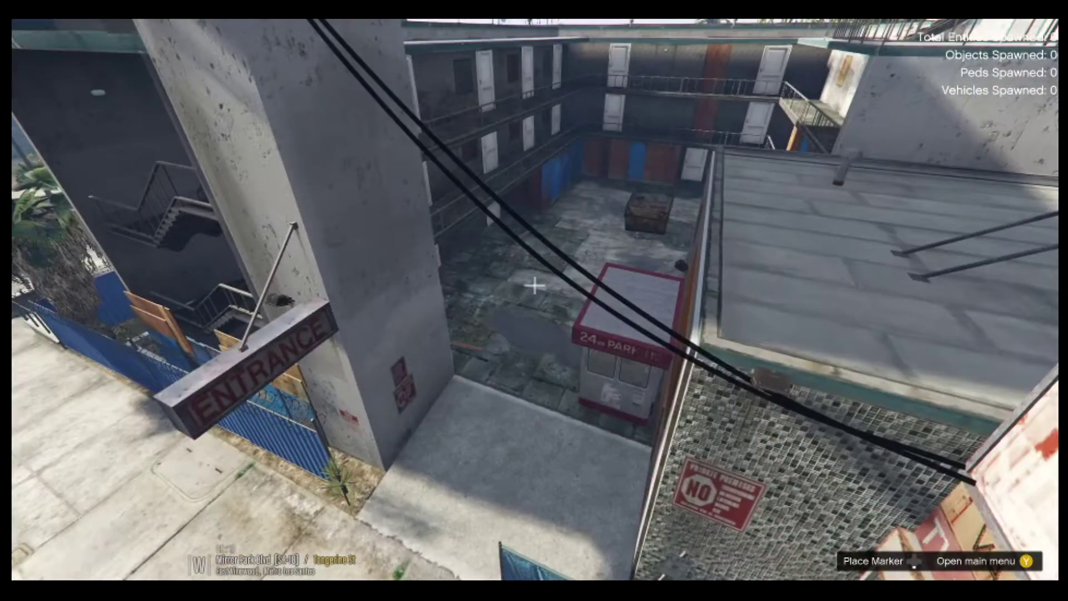
{"action": "key", "text": "d"}
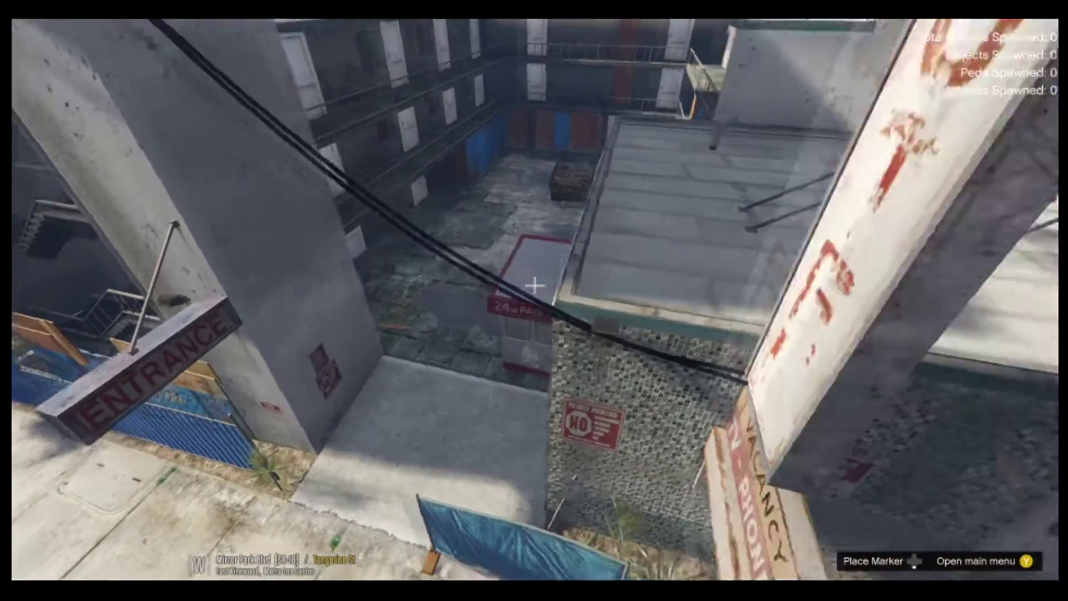
Compare the side street and the cab company building with the motel's roof and courtyard opening from above
{"action": "key", "text": "d"}
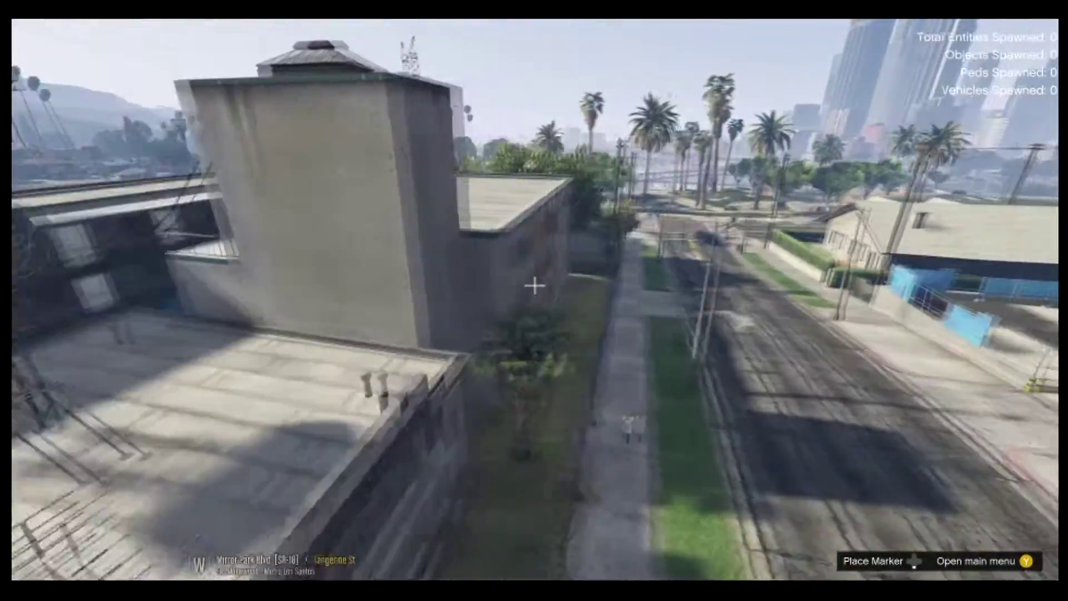
{"action": "key", "text": "d"}
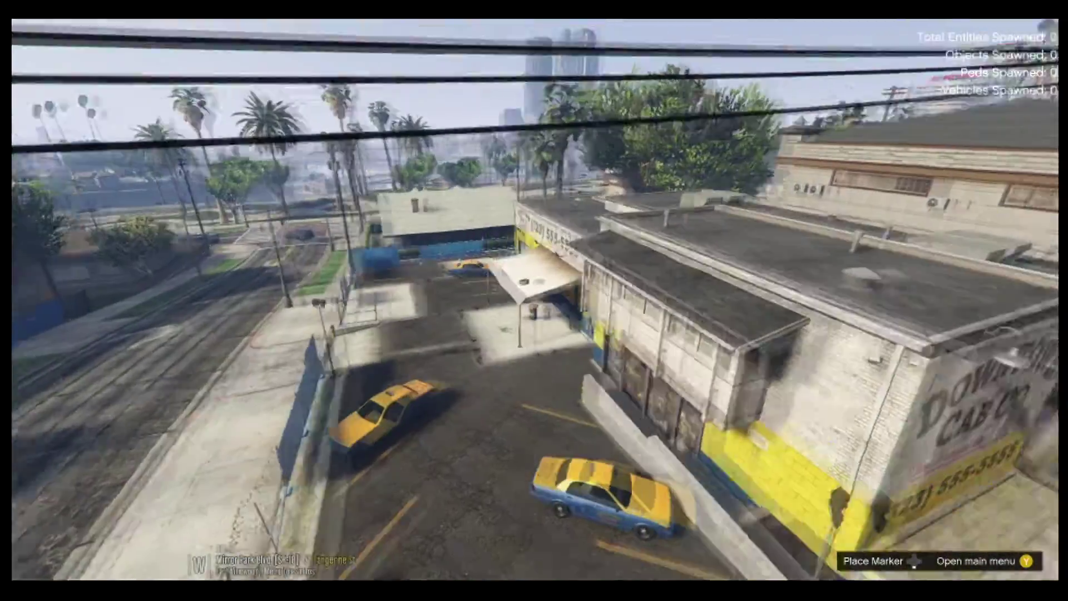
{"action": "key", "text": "d"}
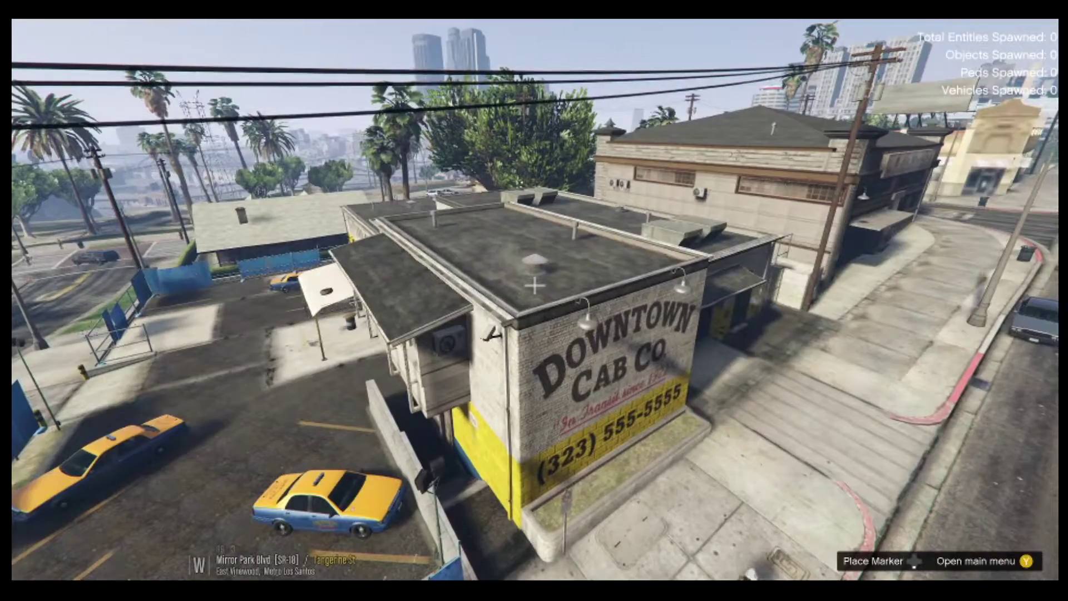
{"action": "key", "text": "a"}
{"action": "key", "text": "a"}
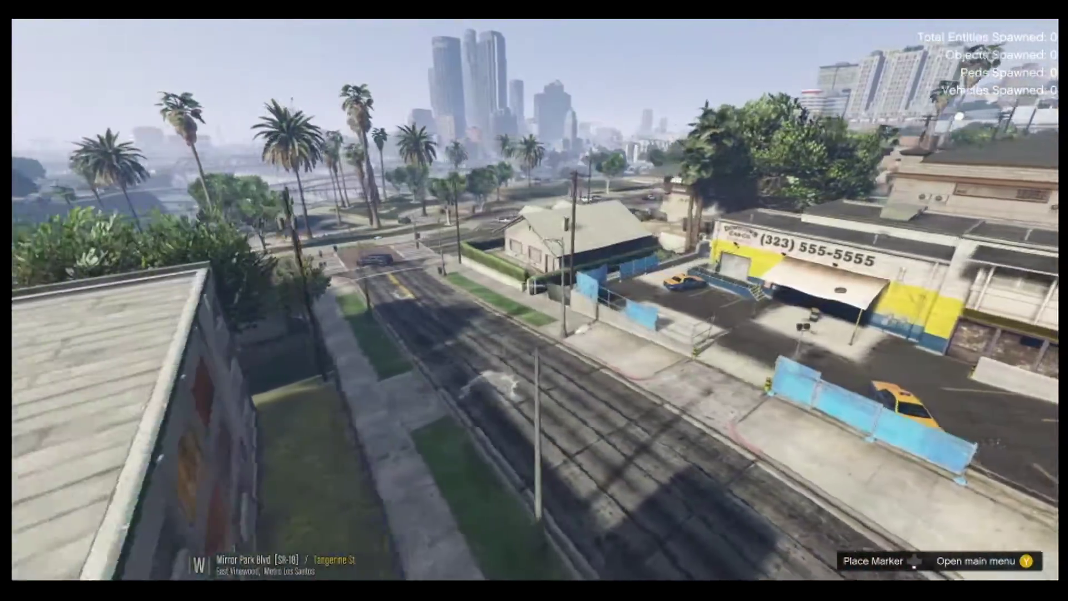
{"action": "key", "text": "a"}
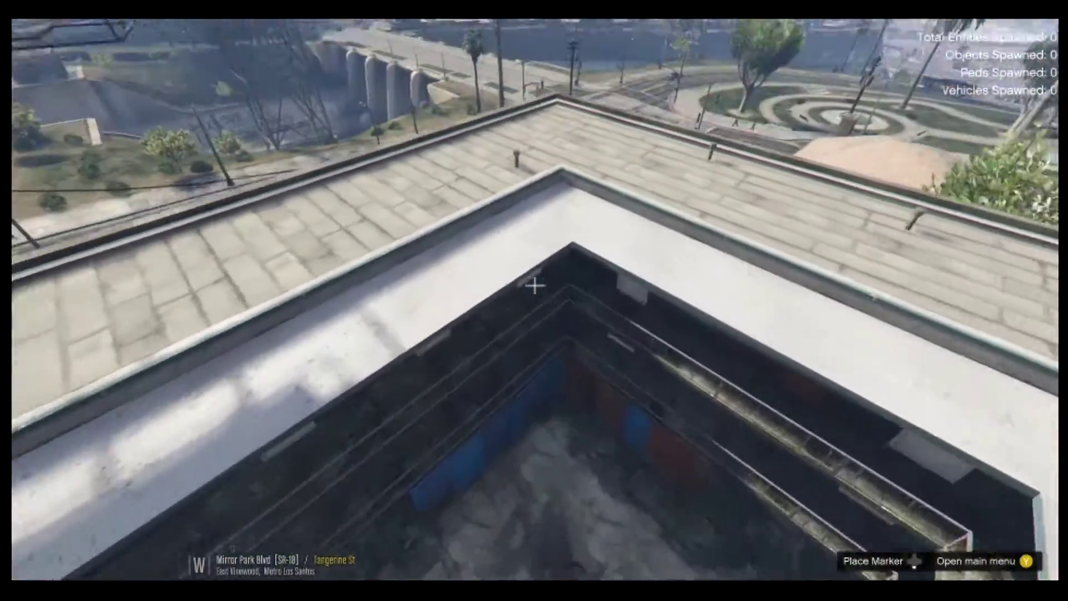
{"action": "key", "text": "s"}
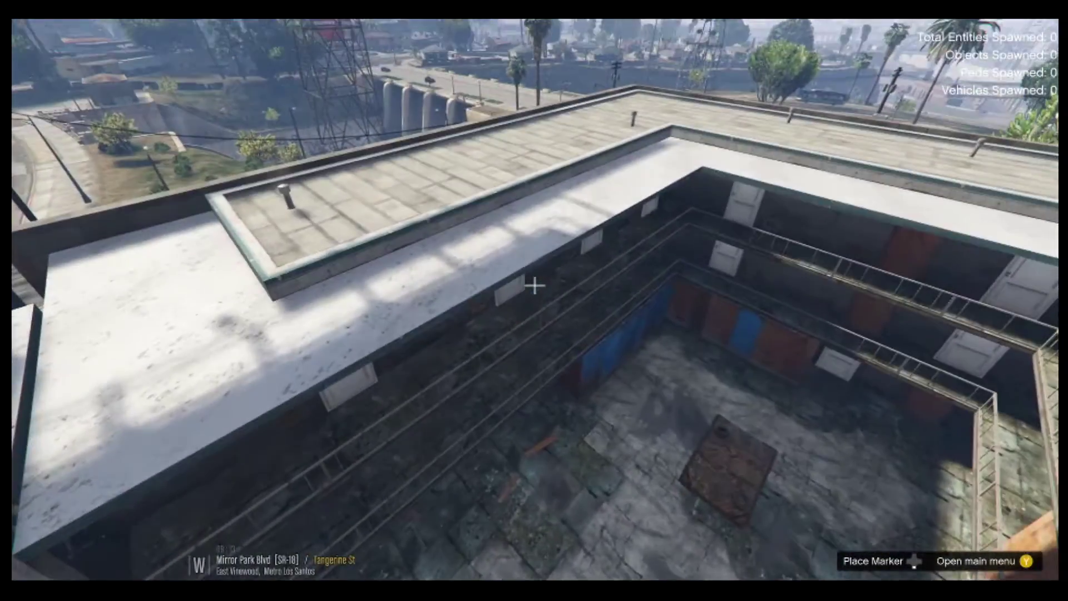
Examine the cab company's canopy, the motel's fenced side wall and the street corner between the two buildings
{"action": "key", "text": "d"}
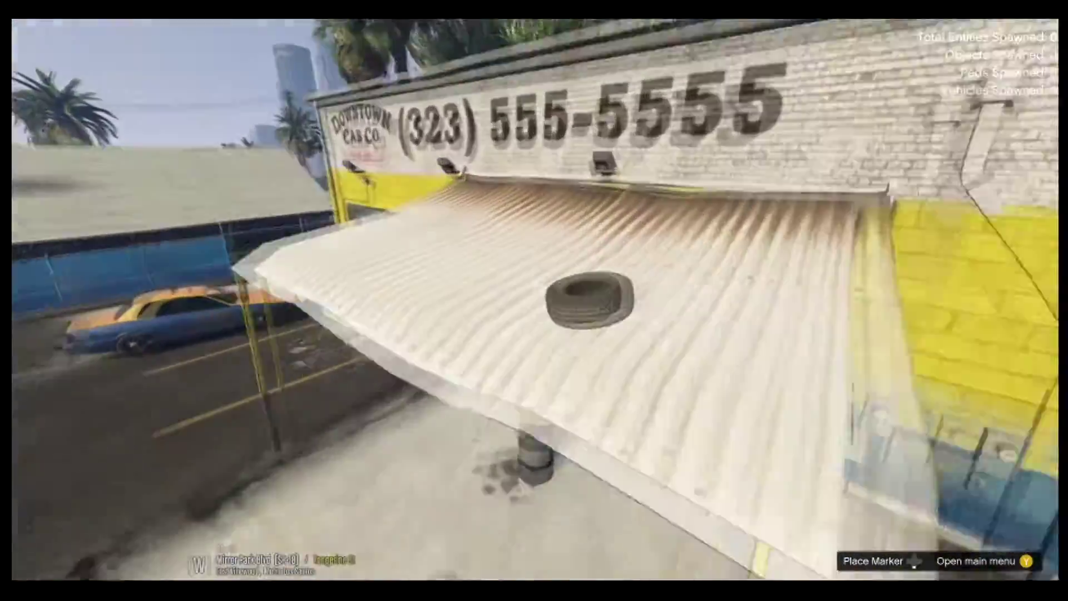
{"action": "key", "text": "s"}
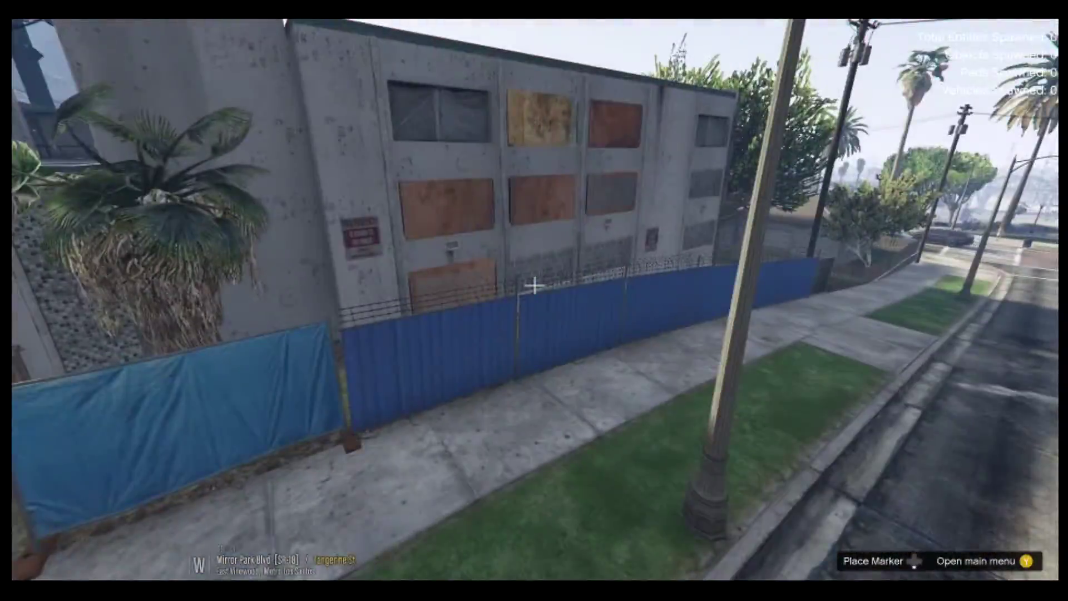
{"action": "key", "text": "d"}
{"action": "key", "text": "a"}
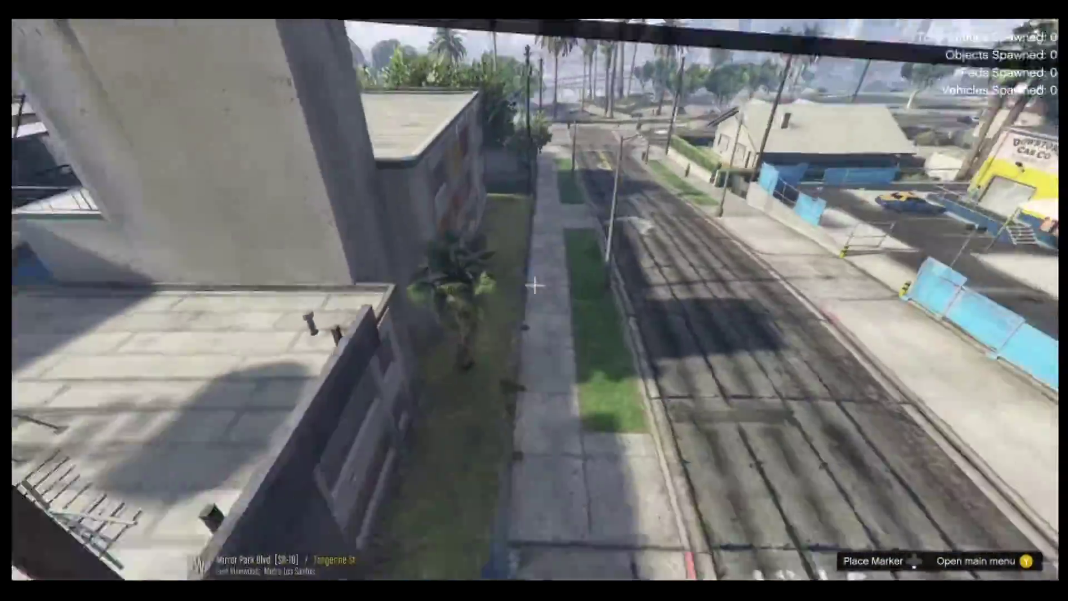
{"action": "key", "text": "s"}
{"action": "key", "text": "a"}
{"action": "key", "text": "d"}
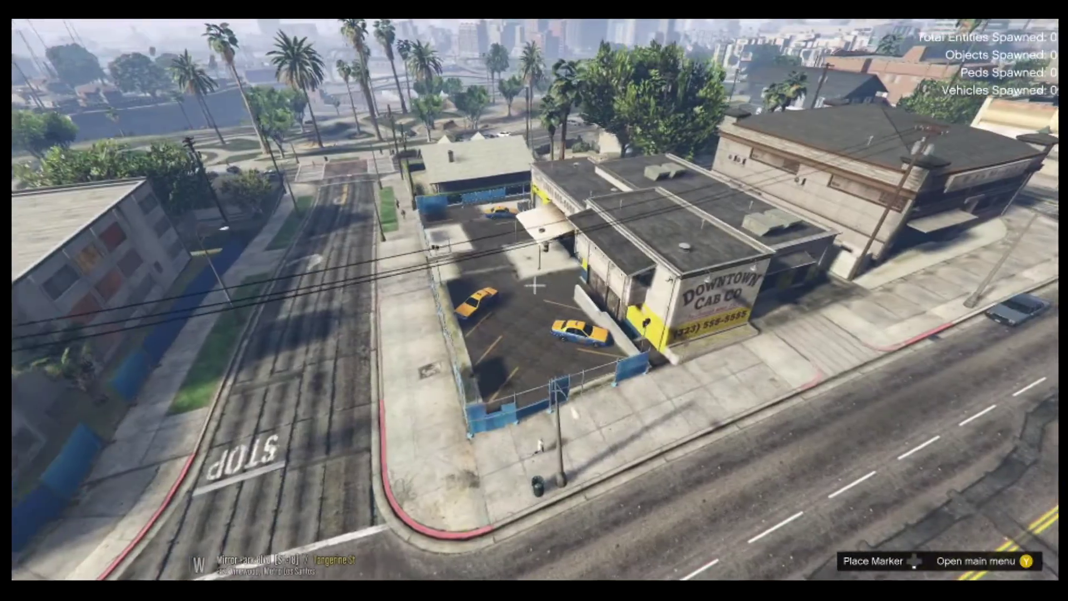
{"action": "key", "text": "a"}
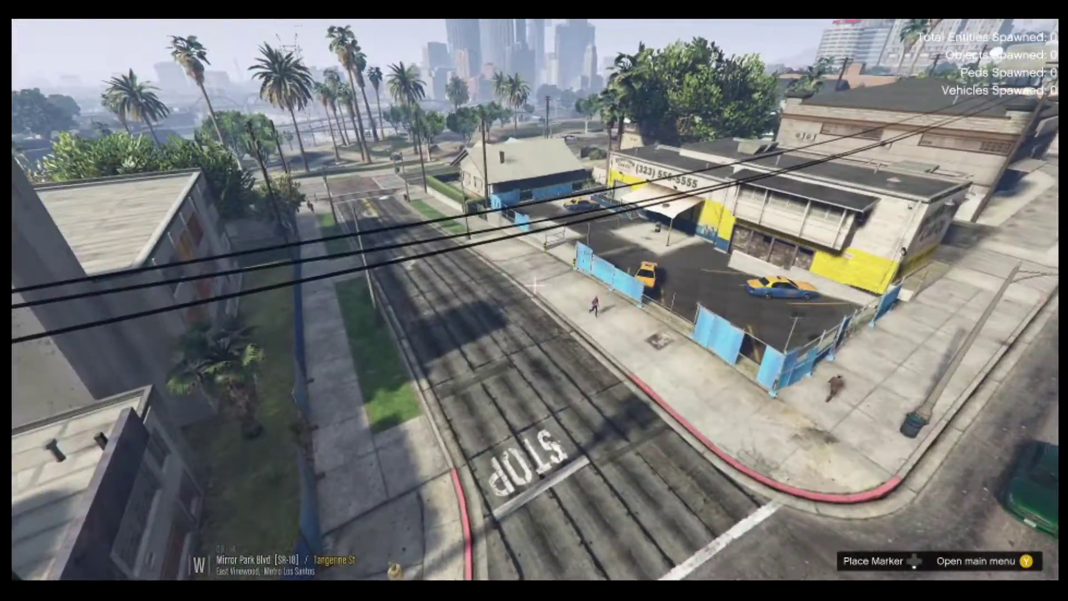
Turn off Spooner Mode in the Object Spooner and return to the character on the sidewalk
{"action": "key", "text": "y"}
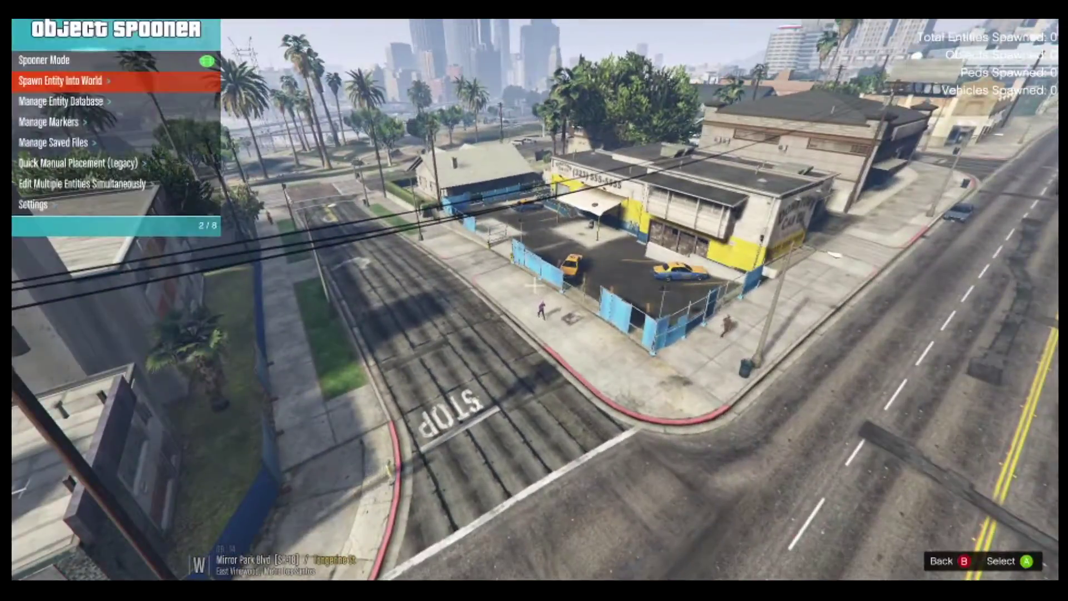
{"action": "key", "text": "Up"}
{"action": "key", "text": "Return"}
{"action": "key", "text": "F9"}
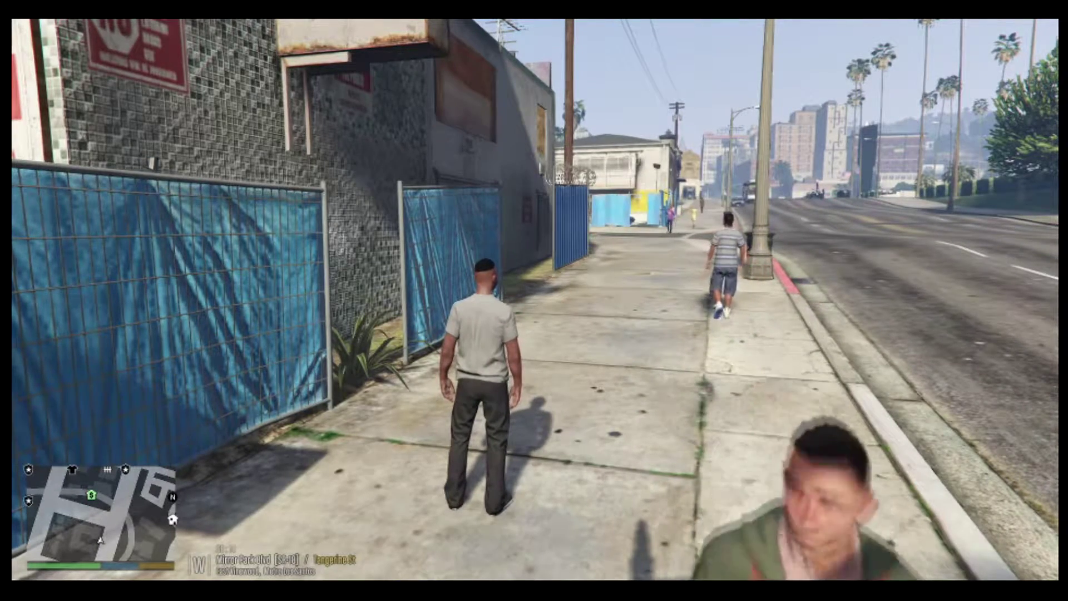
Walk the character along the sidewalk to the blue construction fence beside the motel's entrance
{"action": "key", "text": "d"}
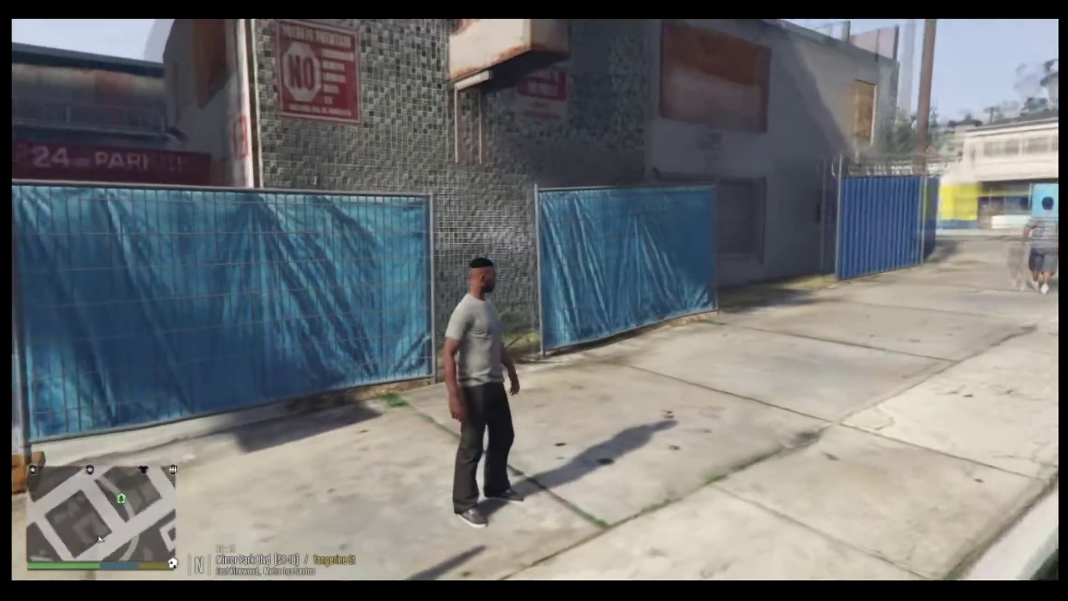
{"action": "mouse_move", "coordinate": [534, 301]}
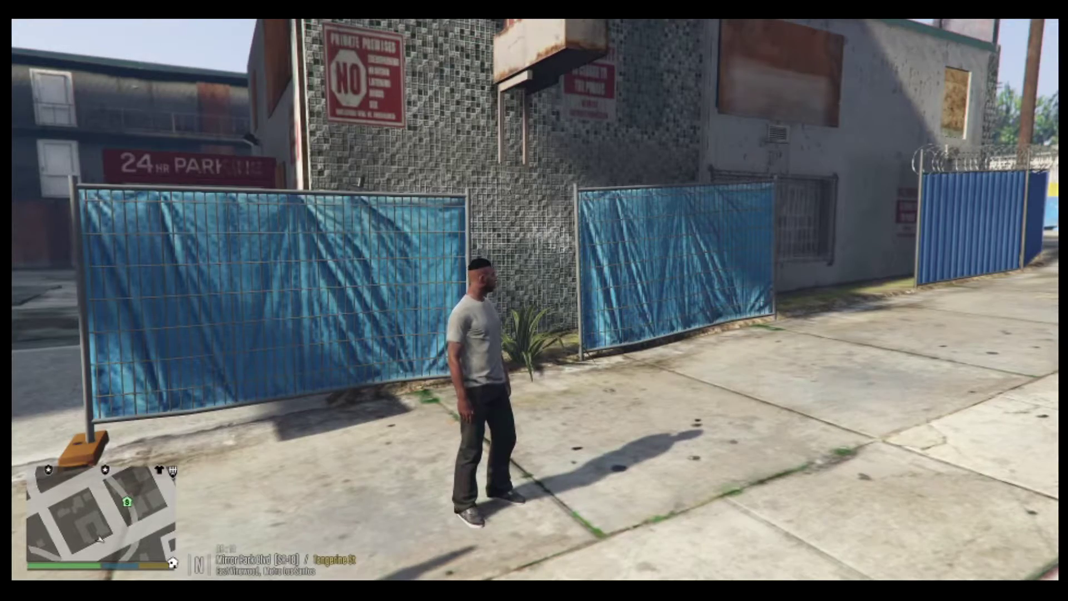
{"action": "key", "text": "a"}
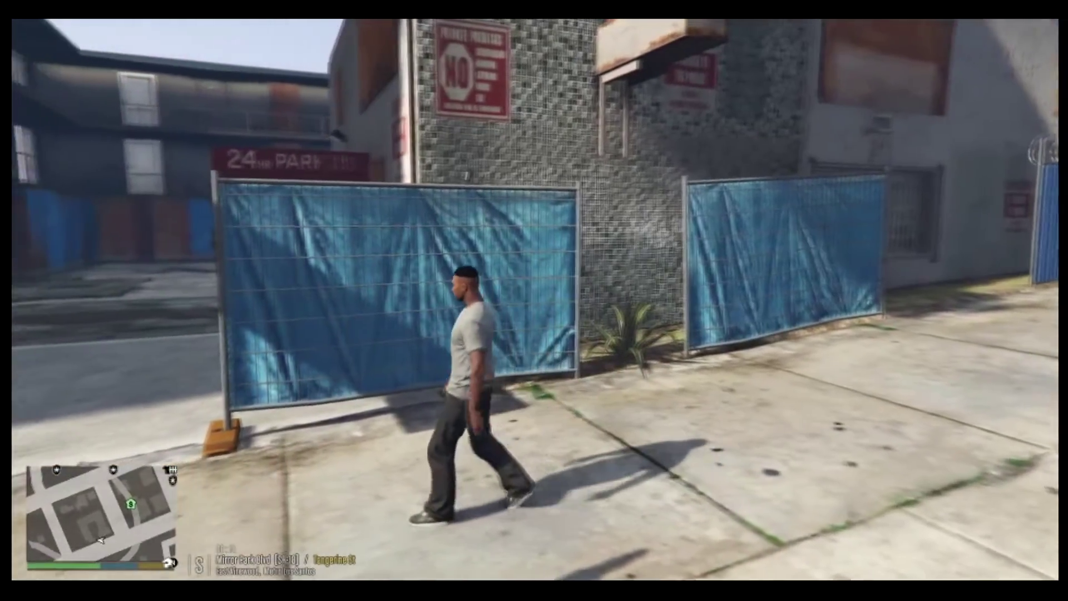
{"action": "key", "text": "w"}
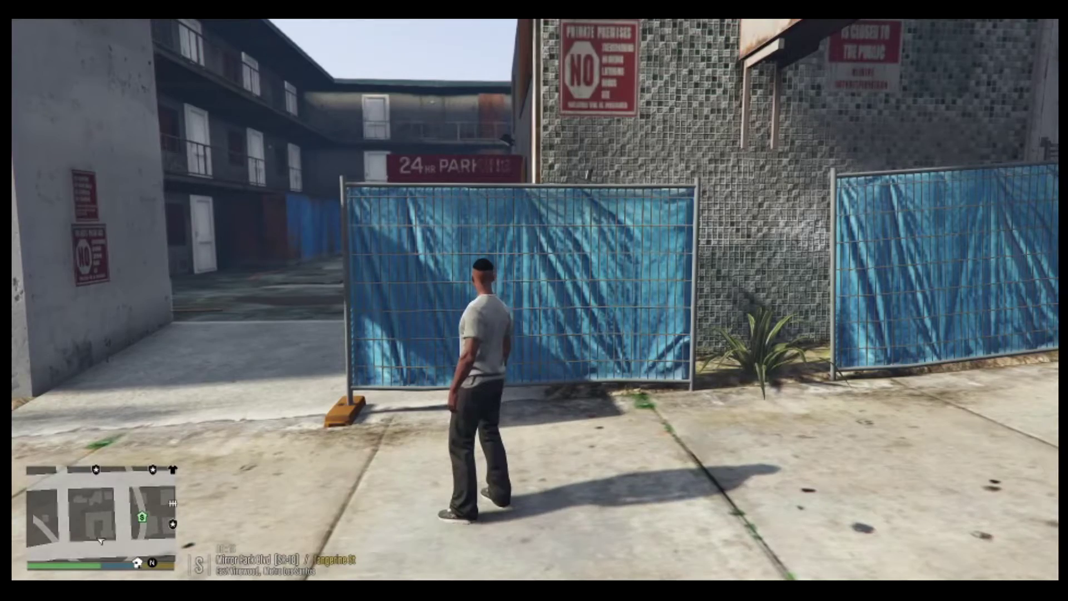